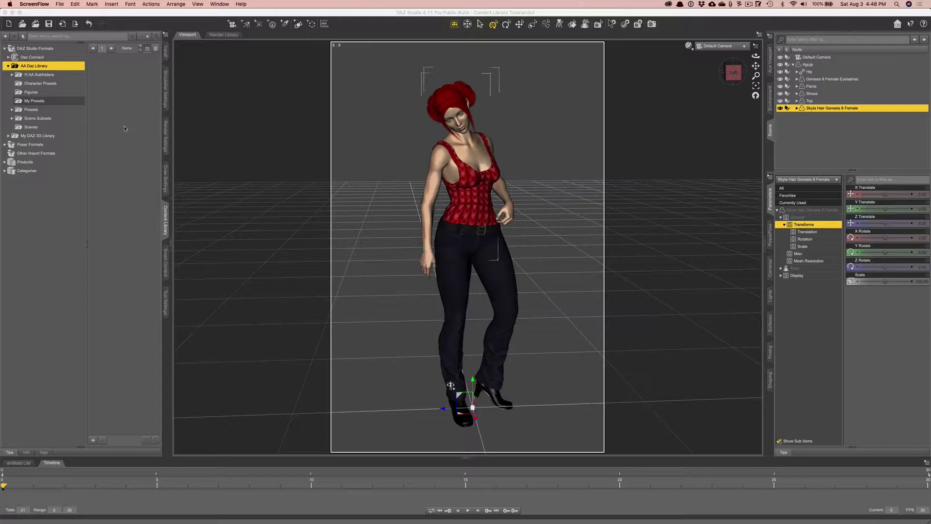
Expand the Default categories, the AA Subfolders folder and My DAZ 3D Library in the content tree
{"action": "left_click", "coordinate": [102, 137]}
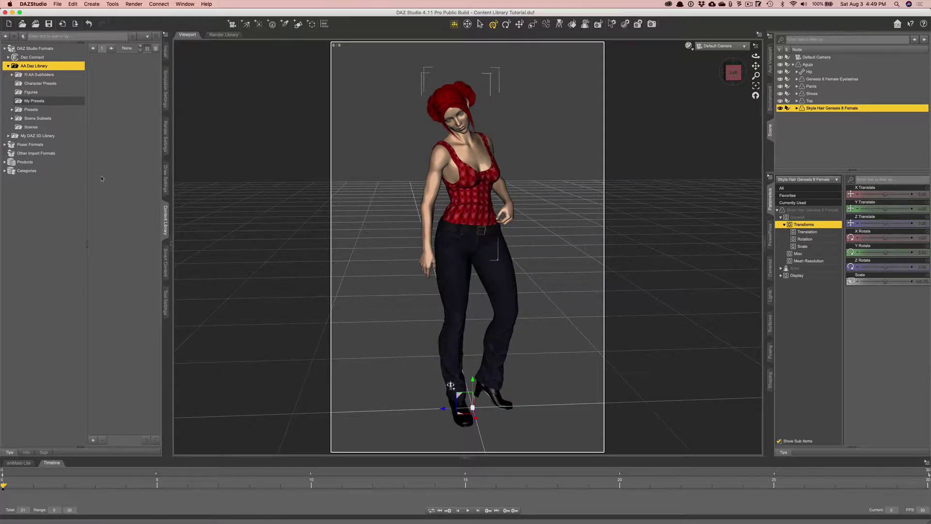
{"action": "left_click", "coordinate": [5, 171]}
{"action": "left_click", "coordinate": [9, 179]}
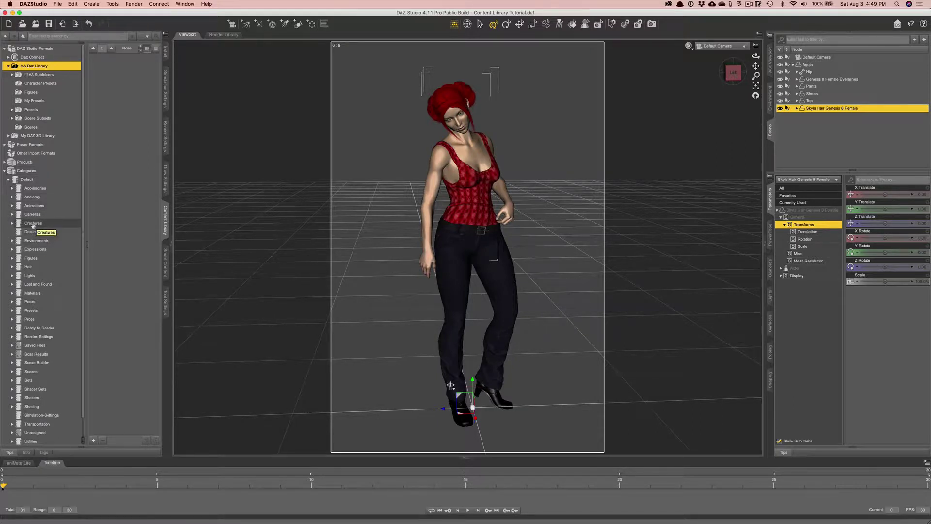
{"action": "left_click", "coordinate": [15, 75]}
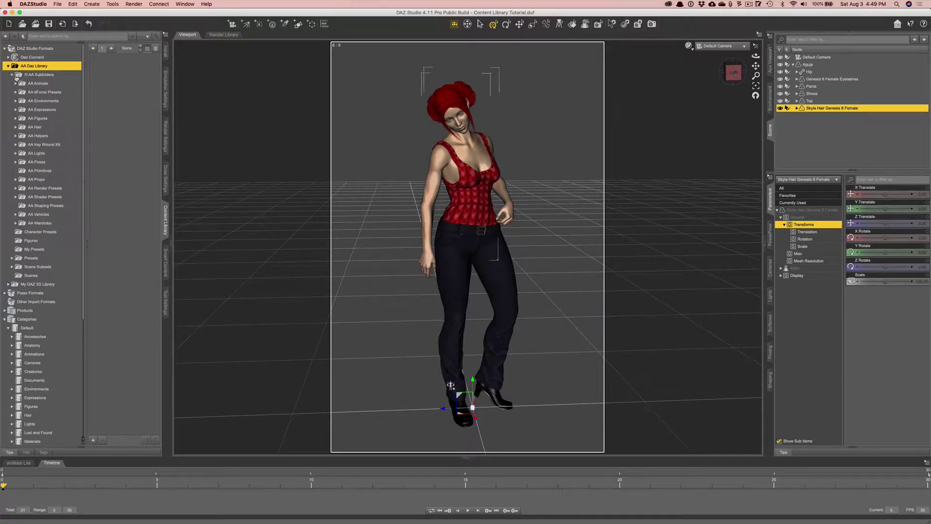
{"action": "left_click", "coordinate": [8, 284]}
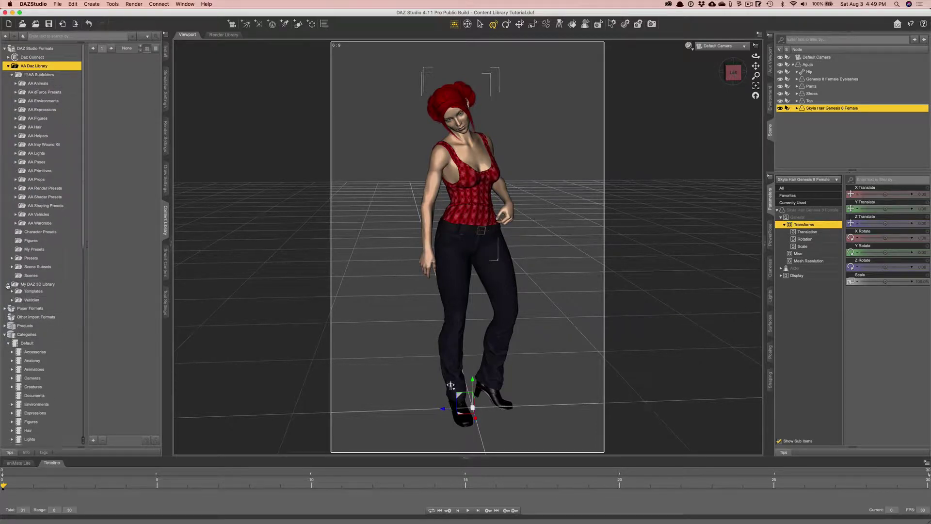
Open the DAZ Dragon 3 folder under Animals in My DAZ 3D Library and view its available folder commands
{"action": "left_click", "coordinate": [9, 303]}
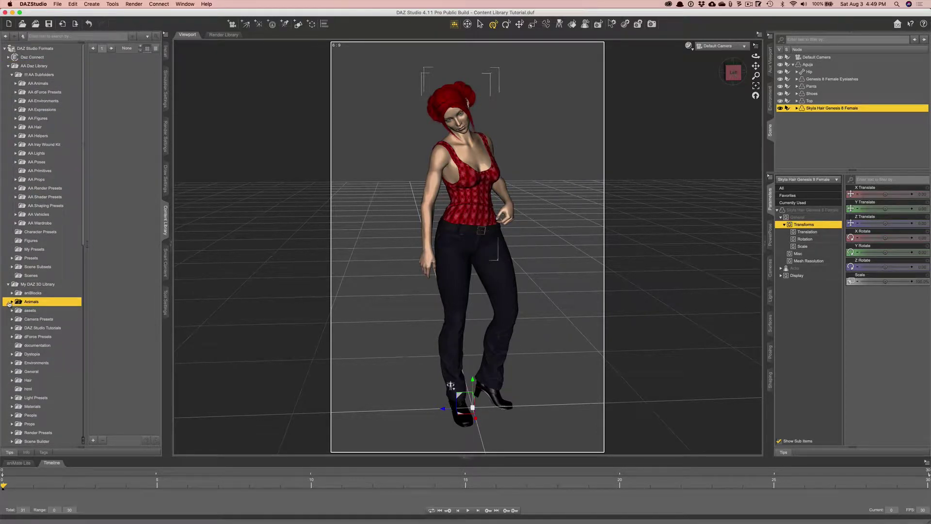
{"action": "left_click", "coordinate": [9, 302]}
{"action": "left_click", "coordinate": [36, 310]}
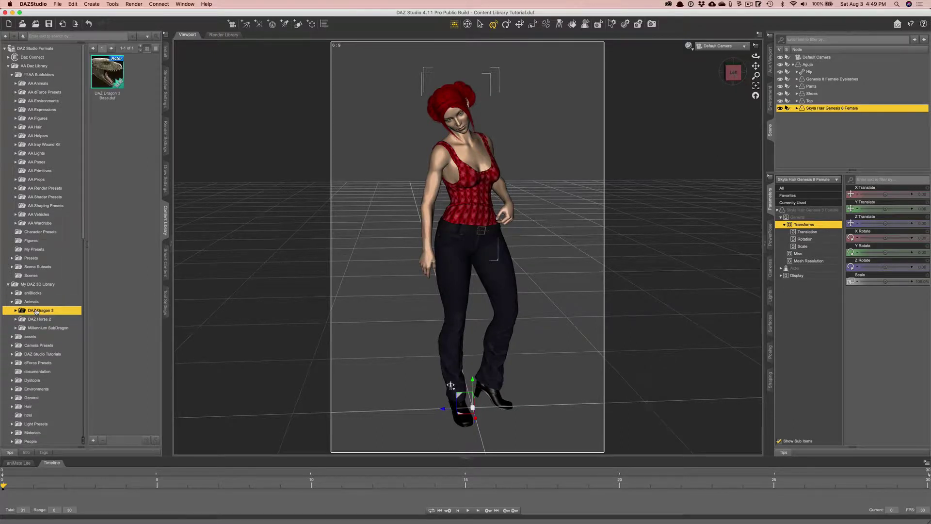
{"action": "right_click", "coordinate": [36, 312]}
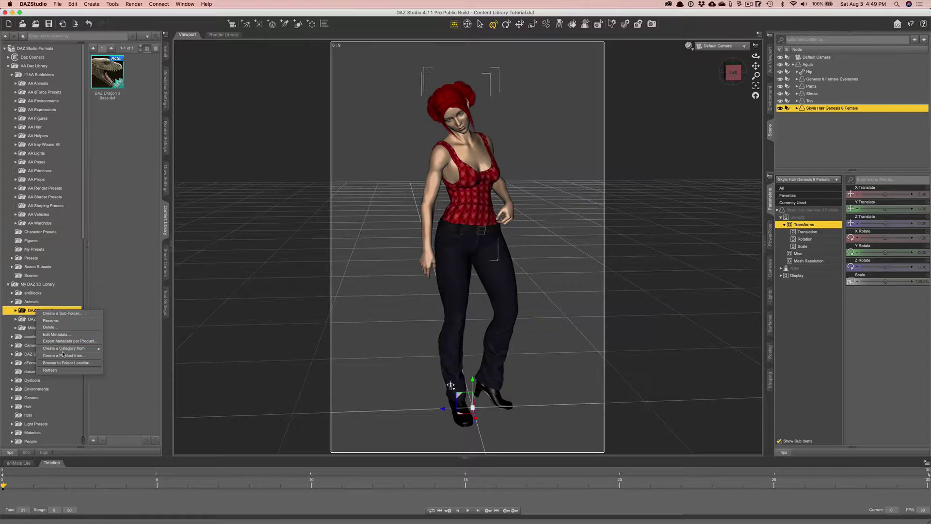
{"action": "mouse_move", "coordinate": [66, 351]}
{"action": "left_click", "coordinate": [102, 275]}
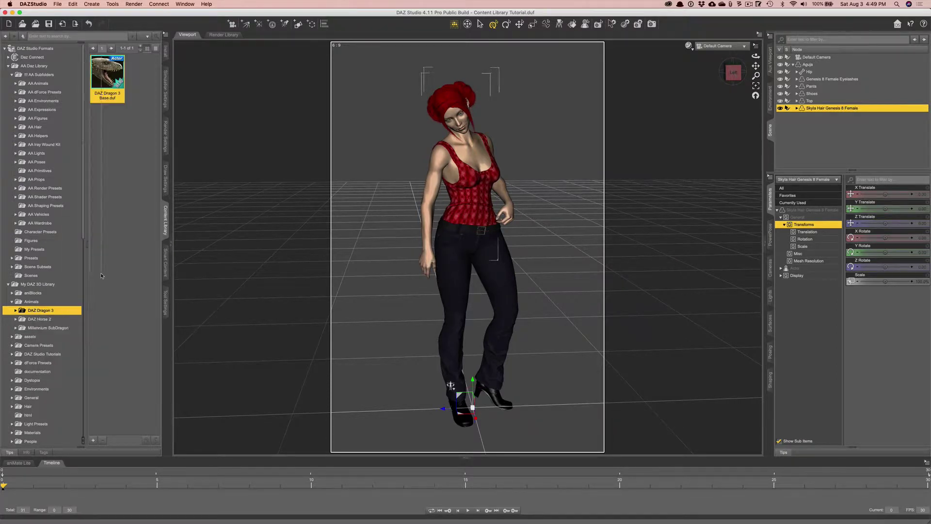
Collapse My DAZ 3D Library and expand the Poser Formats folders in the content tree
{"action": "left_click", "coordinate": [8, 285]}
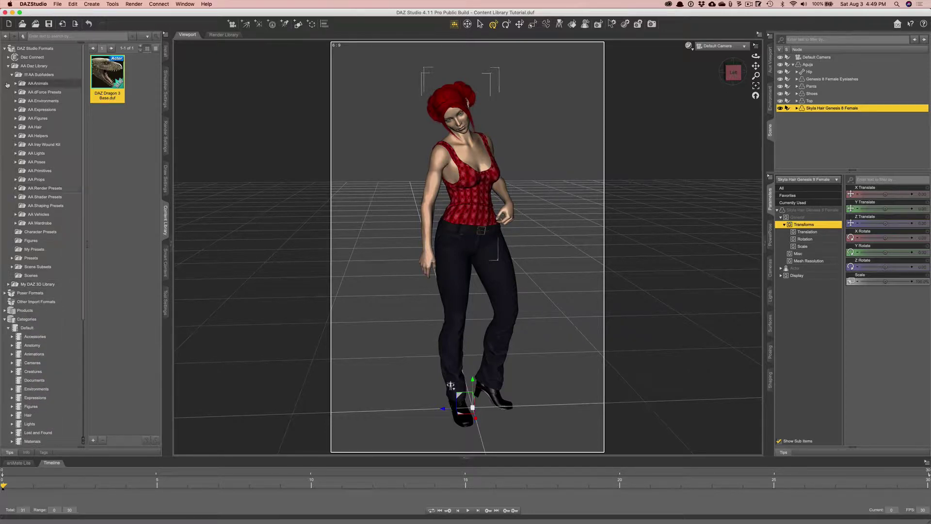
{"action": "left_click", "coordinate": [5, 293]}
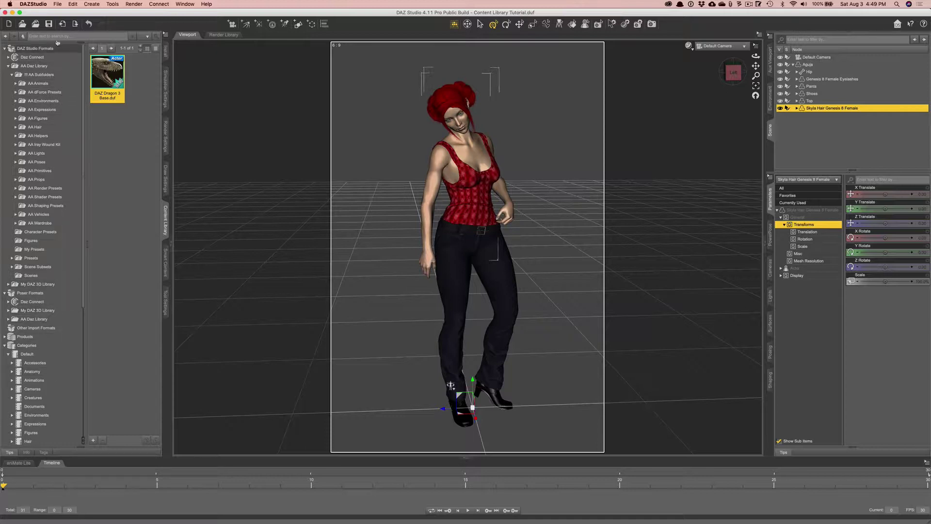
Switch to Finder and show the My DAZ 3D Library folder in the lower window
{"action": "left_click", "coordinate": [12, 12]}
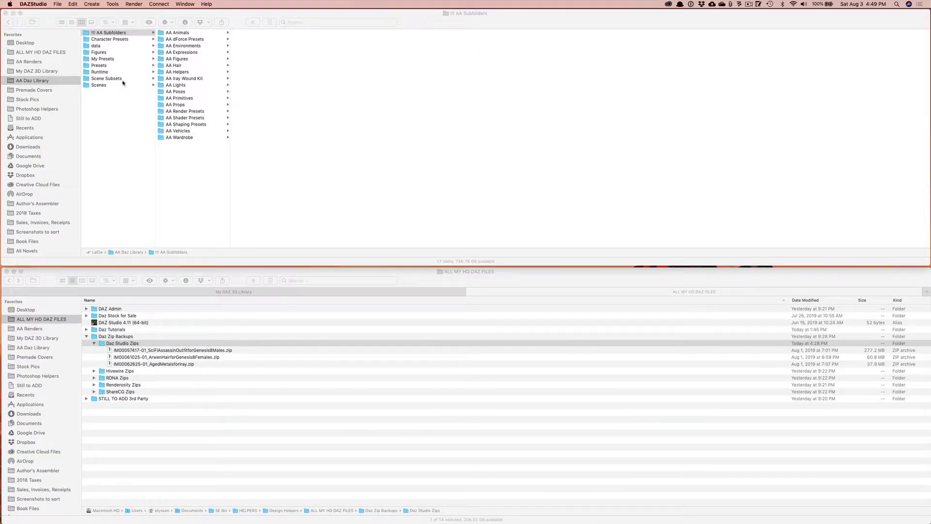
{"action": "left_click", "coordinate": [273, 273]}
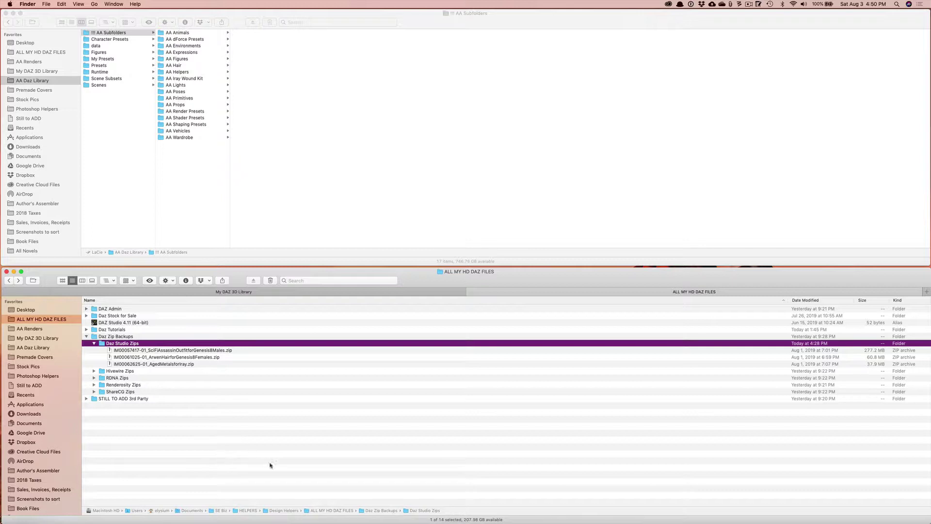
{"action": "left_click", "coordinate": [212, 293]}
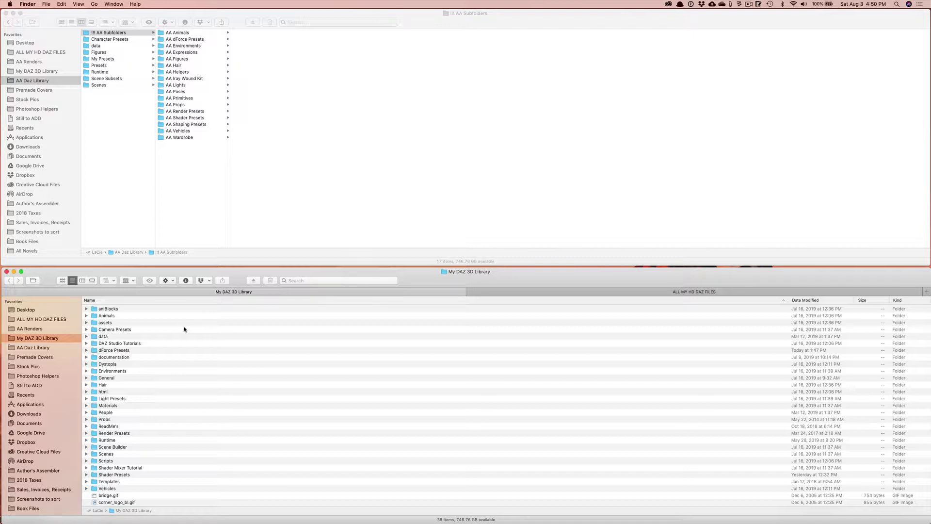
Bring forward the Finder window showing AA Subfolders and view the New Folder command
{"action": "left_click", "coordinate": [157, 19]}
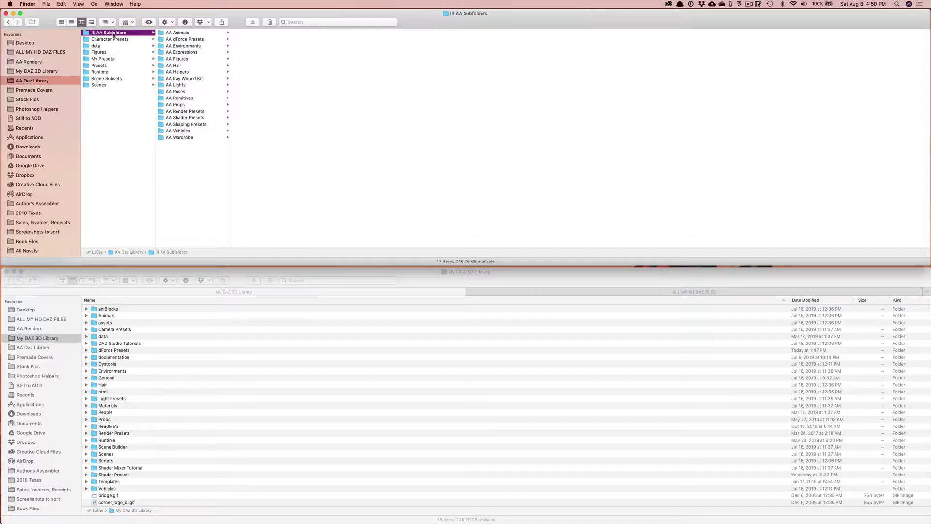
{"action": "left_click", "coordinate": [46, 4]}
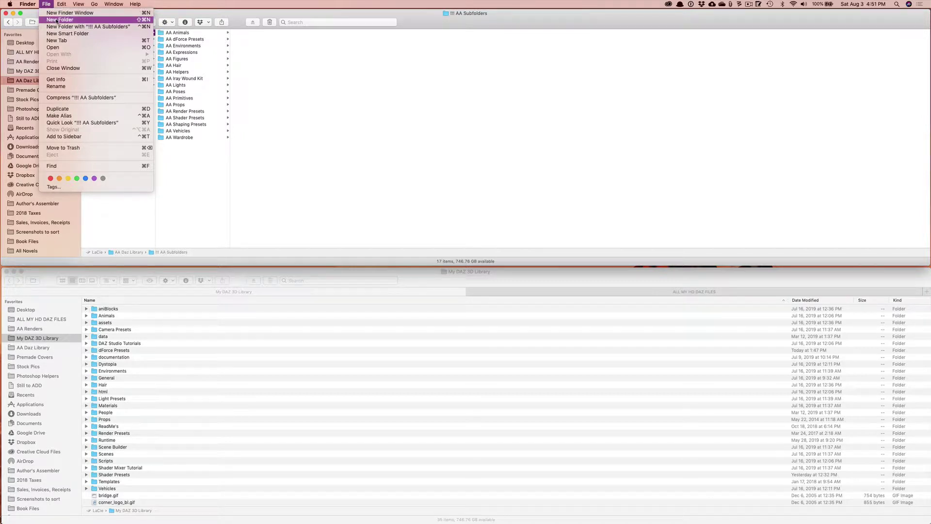
{"action": "left_click", "coordinate": [175, 35]}
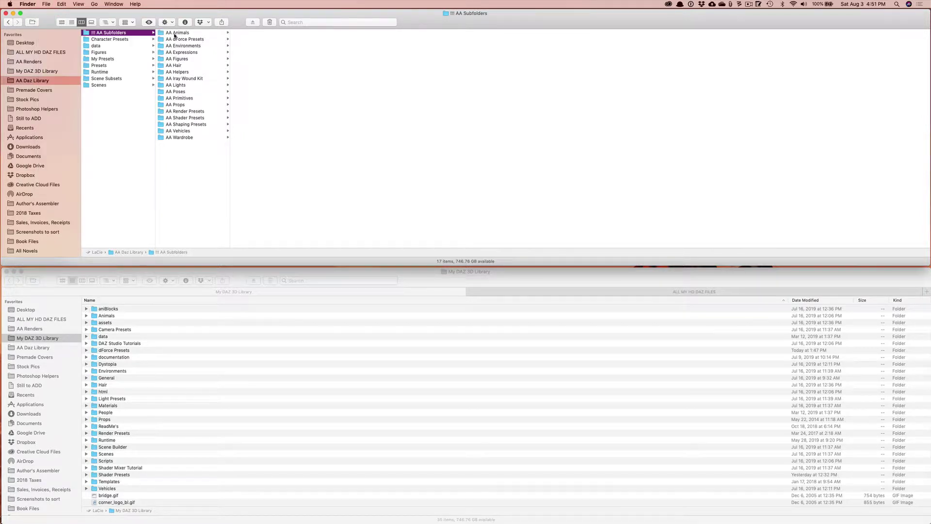
Browse AA Animals, AA Environments and the AA G3M Characters folders under AA Figures in AA Subfolders
{"action": "left_click", "coordinate": [175, 34]}
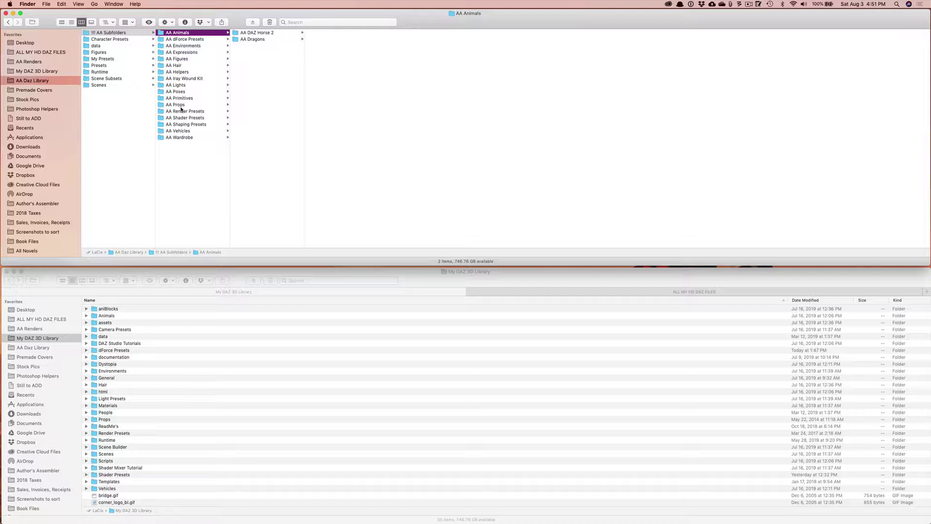
{"action": "left_click", "coordinate": [178, 47]}
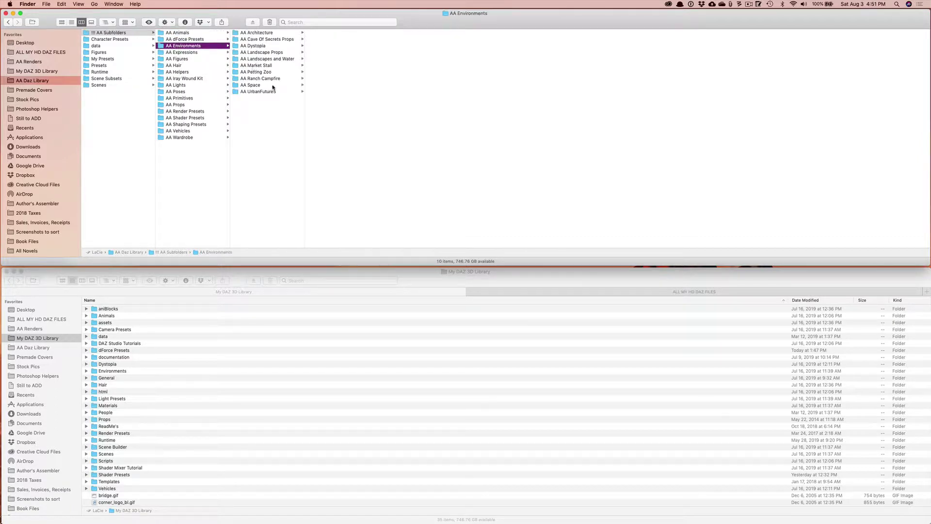
{"action": "left_click", "coordinate": [177, 59]}
{"action": "left_click", "coordinate": [244, 47]}
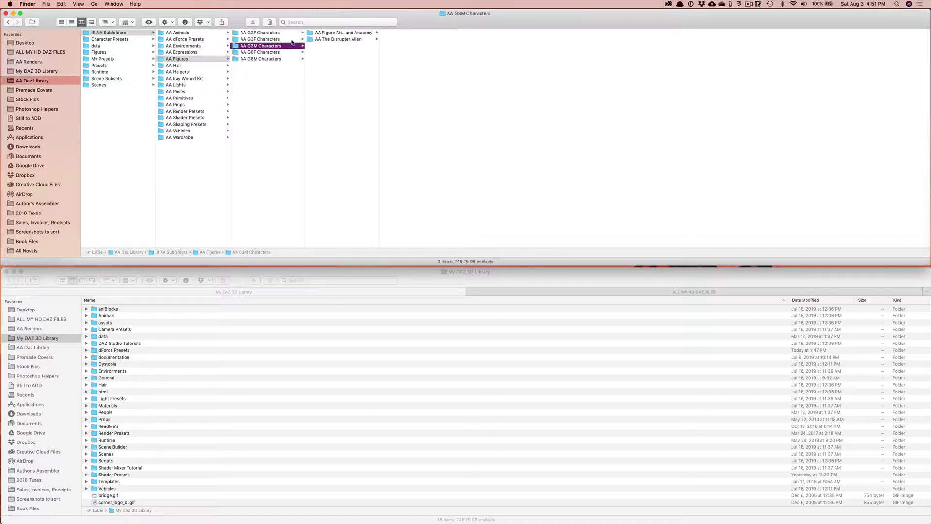
{"action": "left_click", "coordinate": [322, 33]}
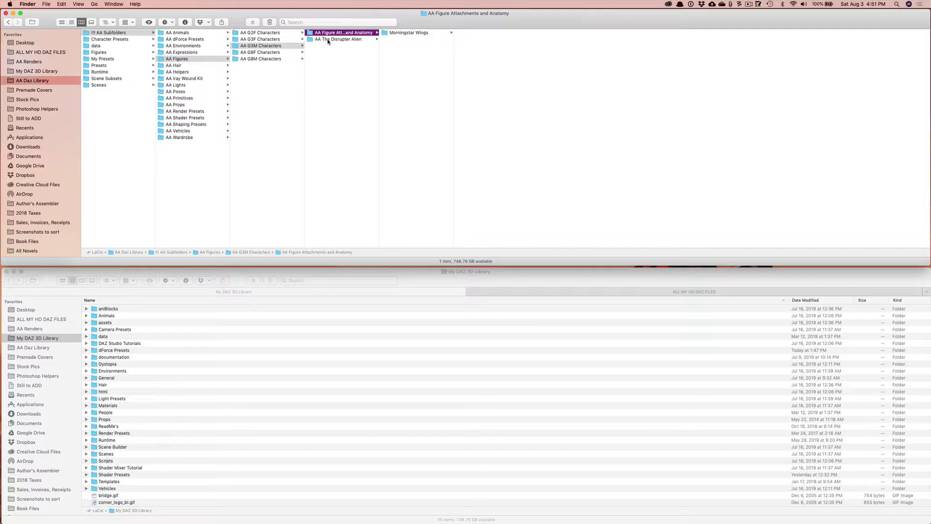
{"action": "left_click", "coordinate": [327, 40]}
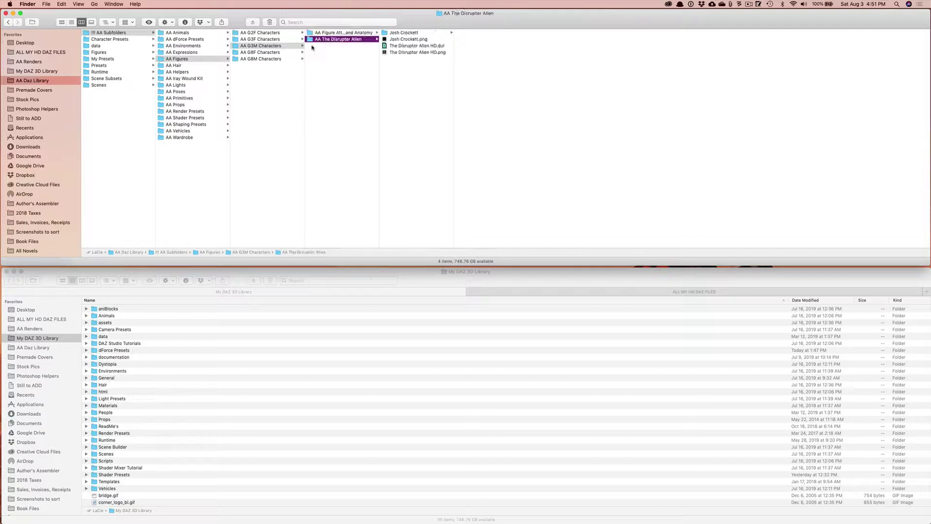
Open the Biljana Lipstock folder inside AA Biljana in the AA G8F Characters folder
{"action": "left_click", "coordinate": [251, 53]}
{"action": "left_click", "coordinate": [349, 66]}
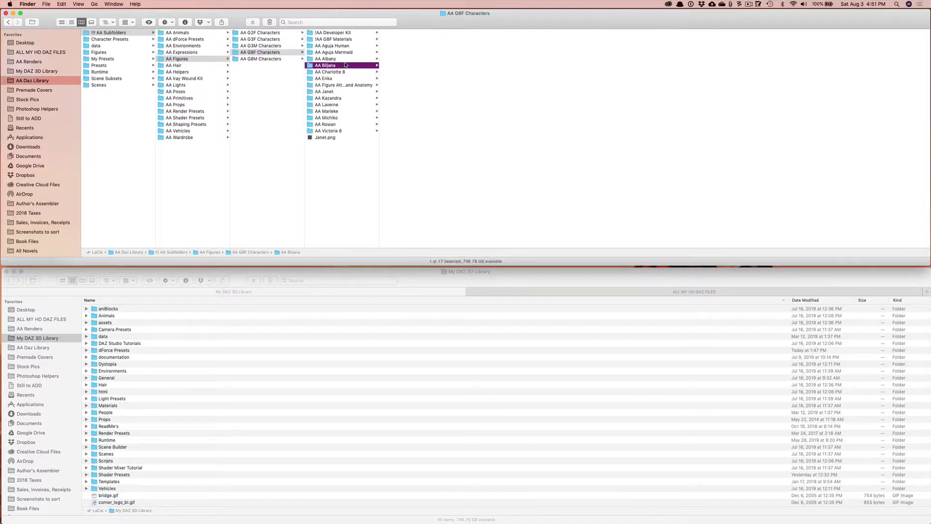
{"action": "left_click", "coordinate": [406, 57]}
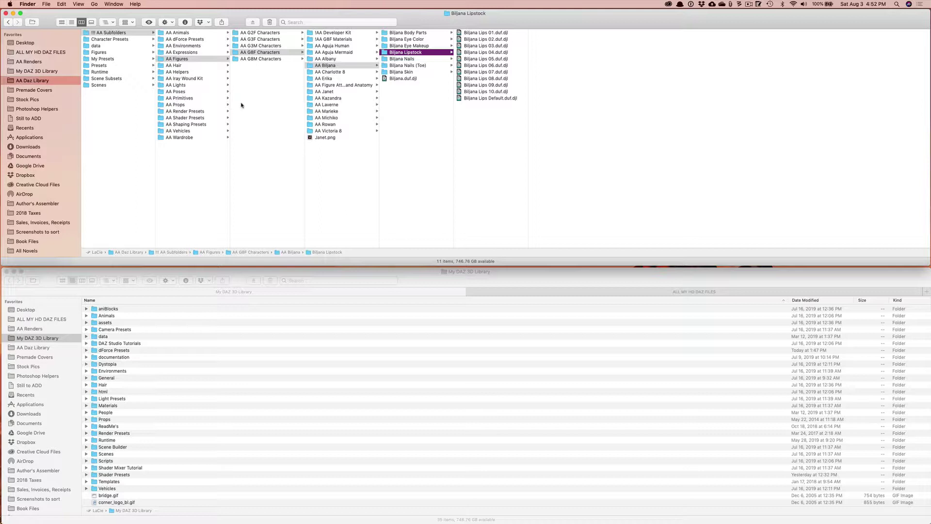
Show the ALL MY HD DAZ FILES folder, search the computer for "daz", and return to the Finder zip backups
{"action": "left_click", "coordinate": [511, 283]}
{"action": "left_click", "coordinate": [555, 293]}
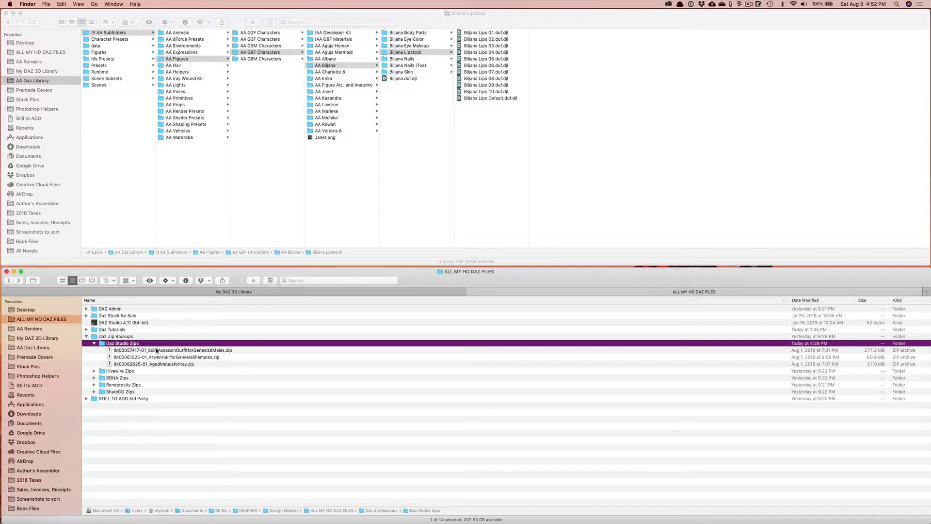
{"action": "key", "text": "F4"}
{"action": "type", "text": "daz"}
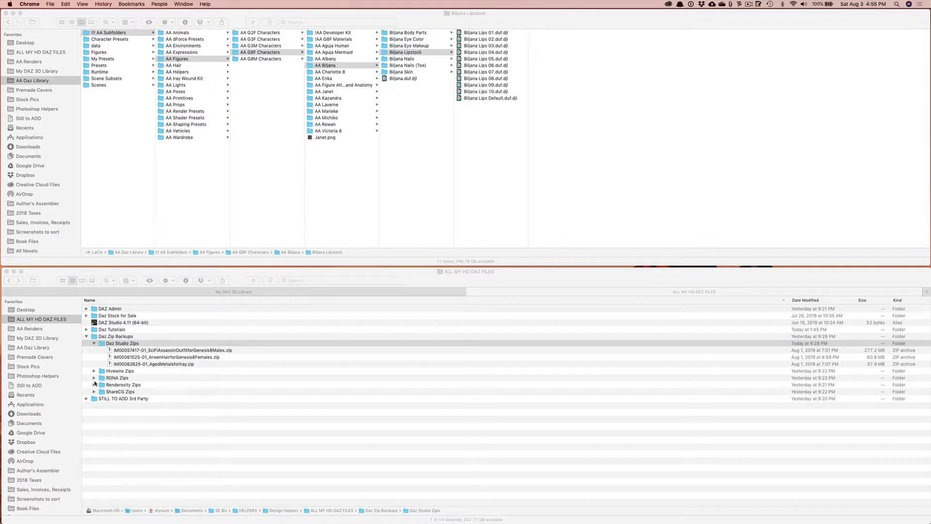
{"action": "left_click", "coordinate": [94, 386]}
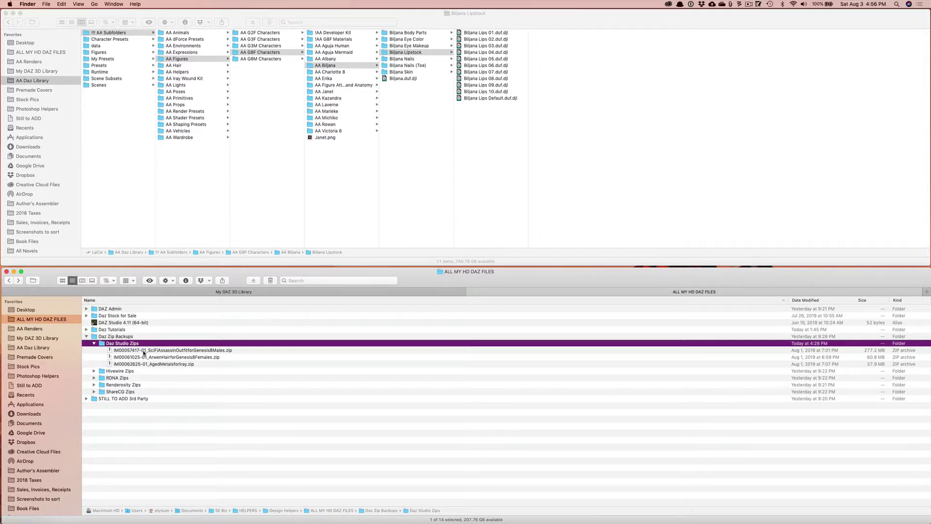
{"action": "left_click", "coordinate": [144, 351]}
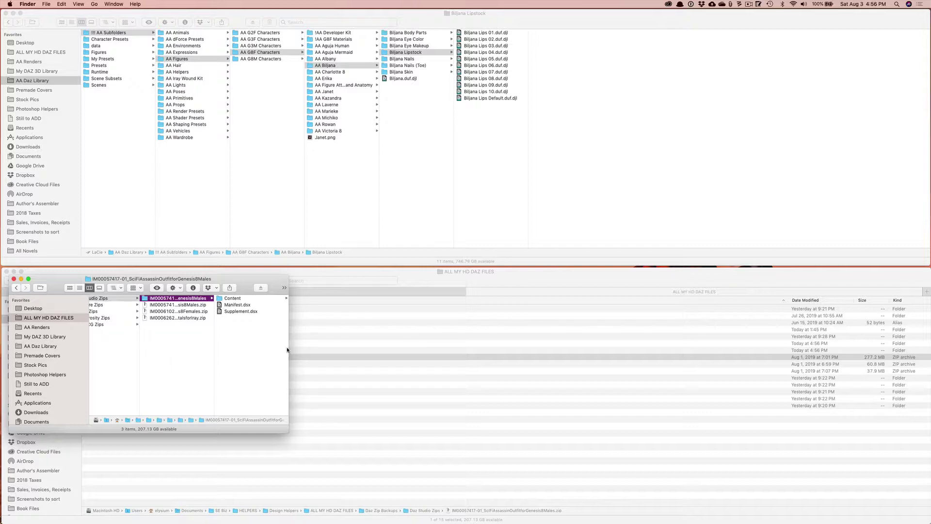
{"action": "left_click_drag", "start_coordinate": [287, 349], "coordinate": [259, 350]}
{"action": "left_click", "coordinate": [232, 298]}
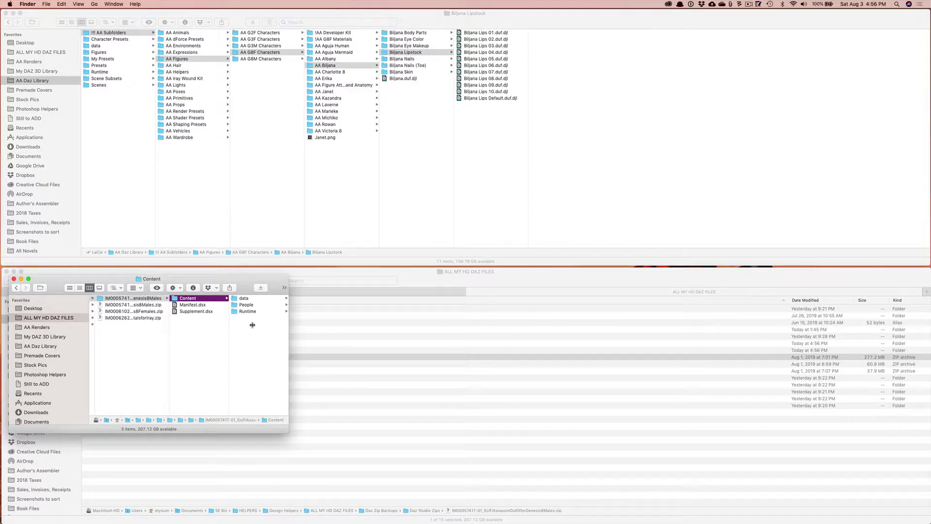
Select the data, People and Runtime folders inside Content and view the commands for copying them
{"action": "left_click", "coordinate": [259, 323]}
{"action": "key", "text": "Left"}
{"action": "left_click_drag", "start_coordinate": [258, 323], "coordinate": [240, 292]}
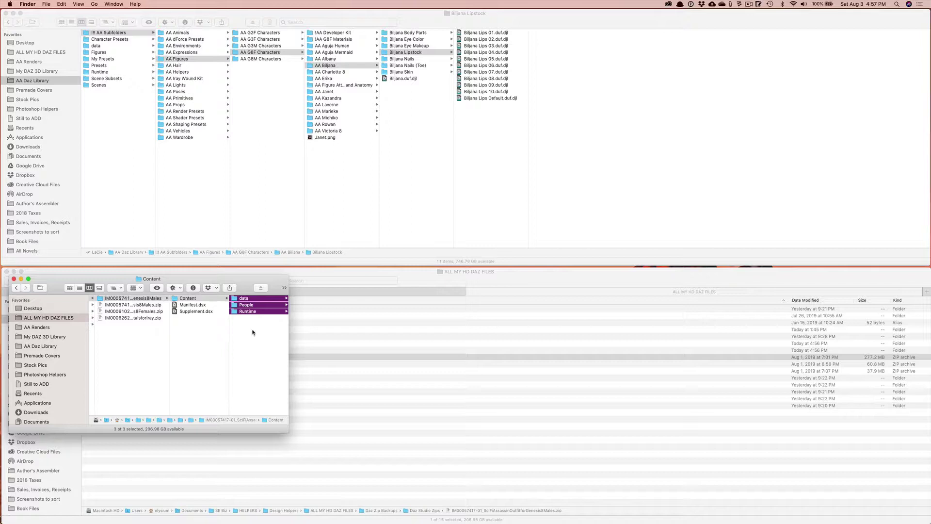
{"action": "left_click", "coordinate": [46, 4]}
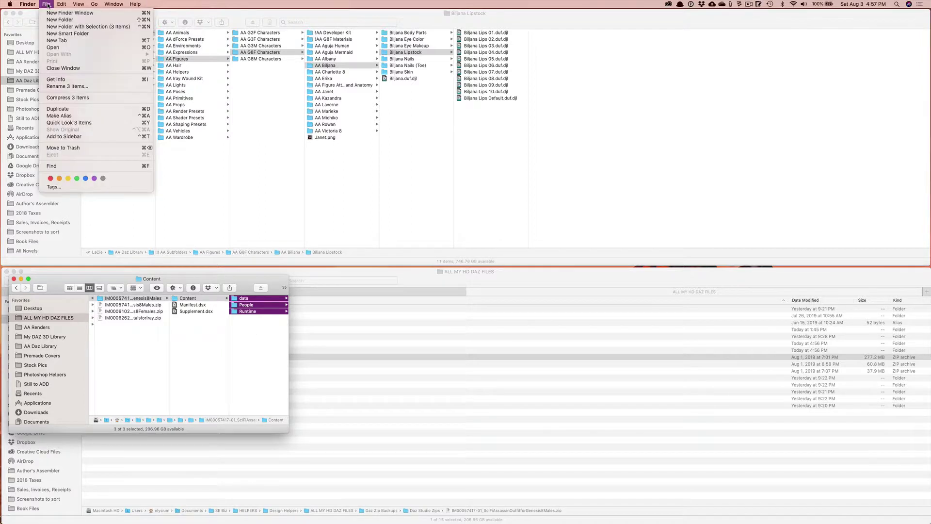
{"action": "mouse_move", "coordinate": [62, 4]}
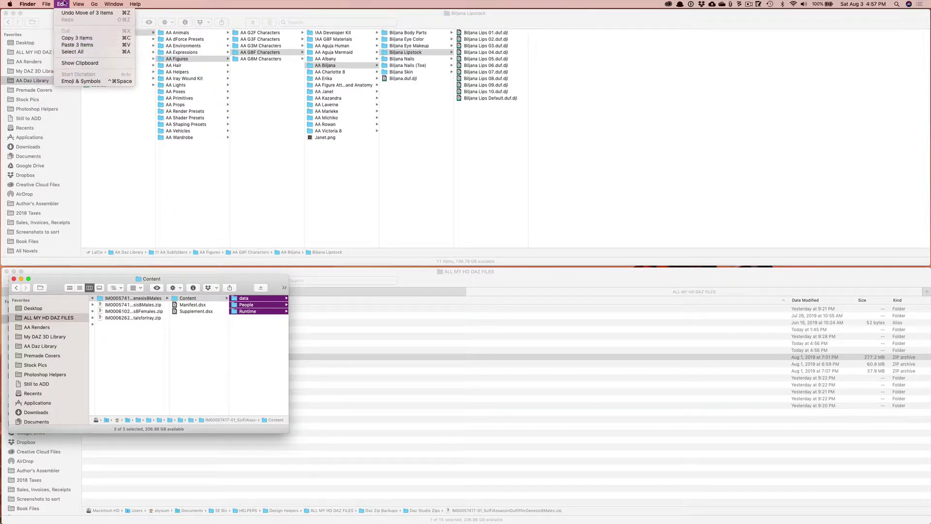
{"action": "left_click", "coordinate": [64, 3]}
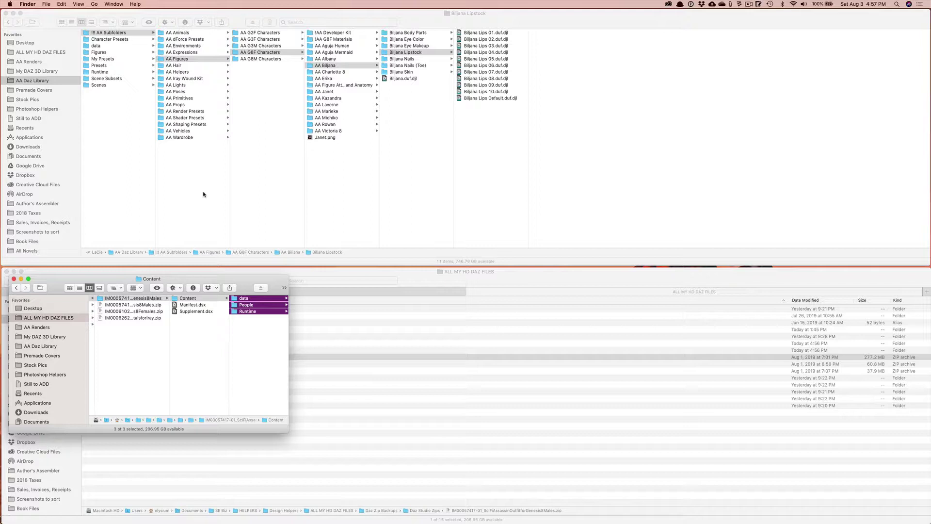
Return to the My DAZ 3D Library folder in the large Finder window and go up to the LaCie drive
{"action": "left_click", "coordinate": [360, 275]}
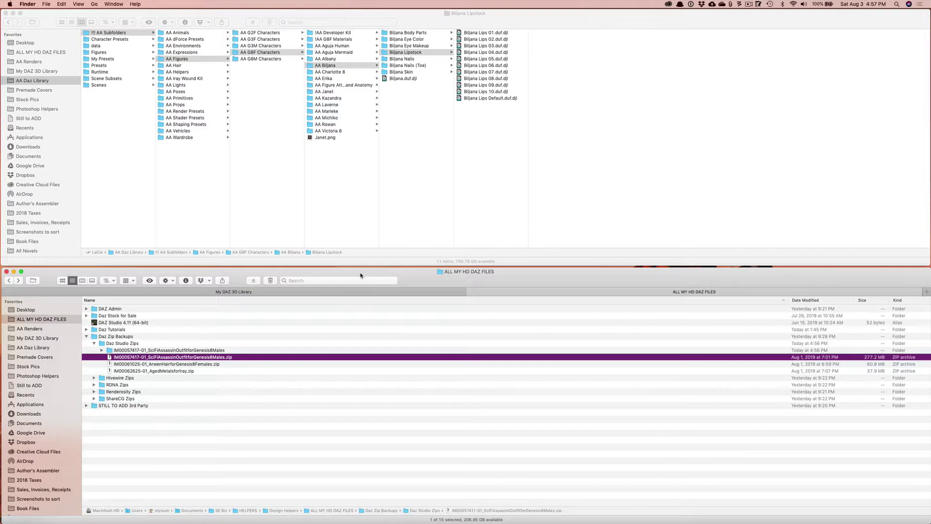
{"action": "left_click", "coordinate": [216, 292]}
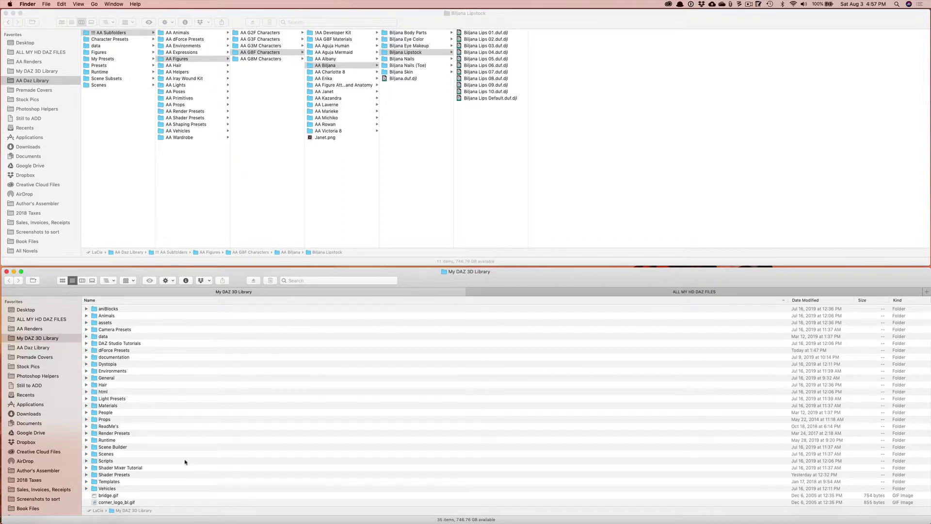
{"action": "double_click", "coordinate": [96, 513]}
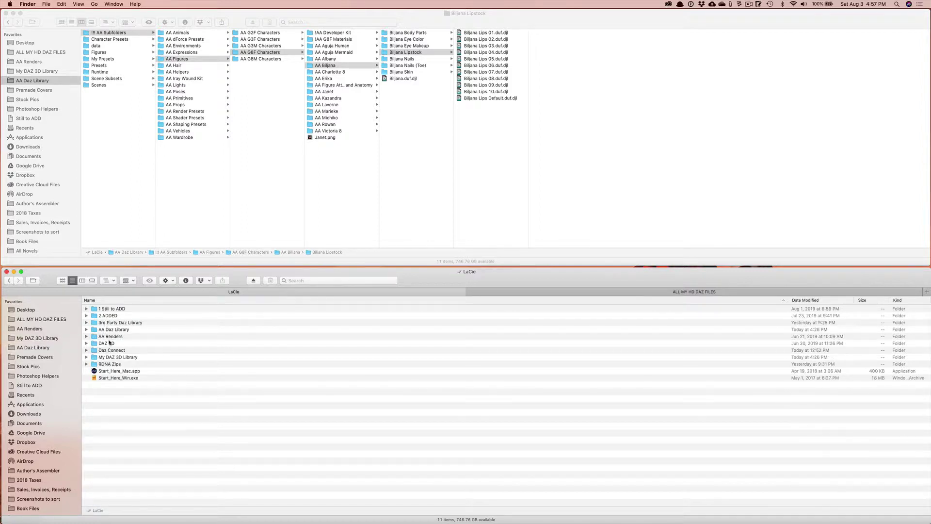
Paste the copied content folders into My DAZ 3D Library on the LaCie drive, merging all folders that already exist
{"action": "left_click", "coordinate": [82, 280]}
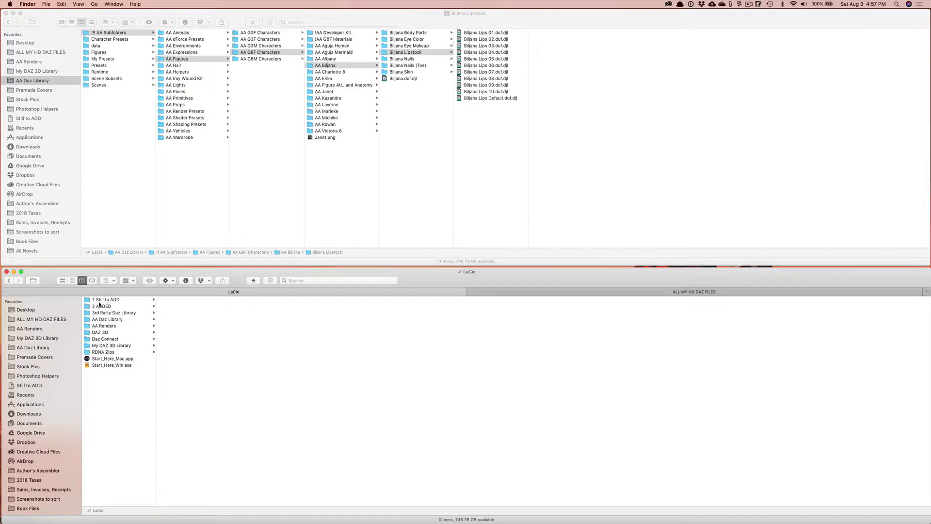
{"action": "left_click", "coordinate": [103, 345]}
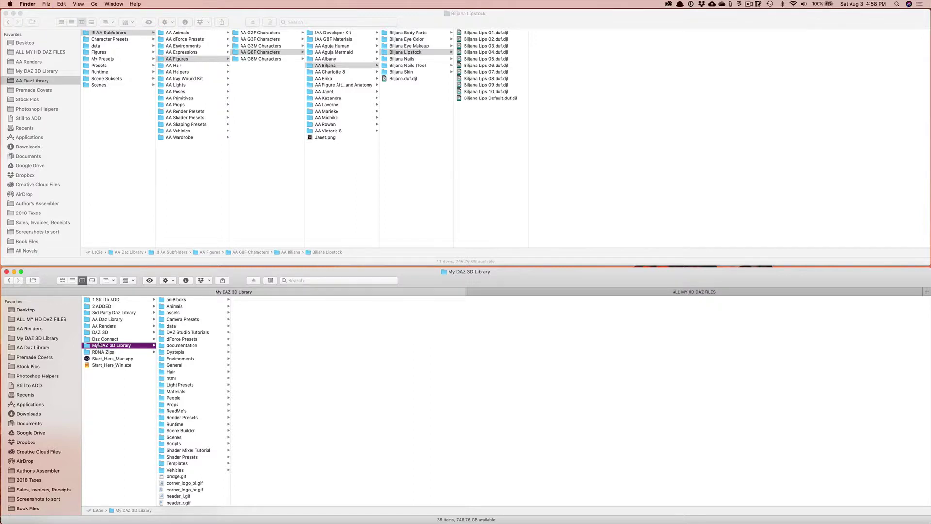
{"action": "key", "text": "super+v"}
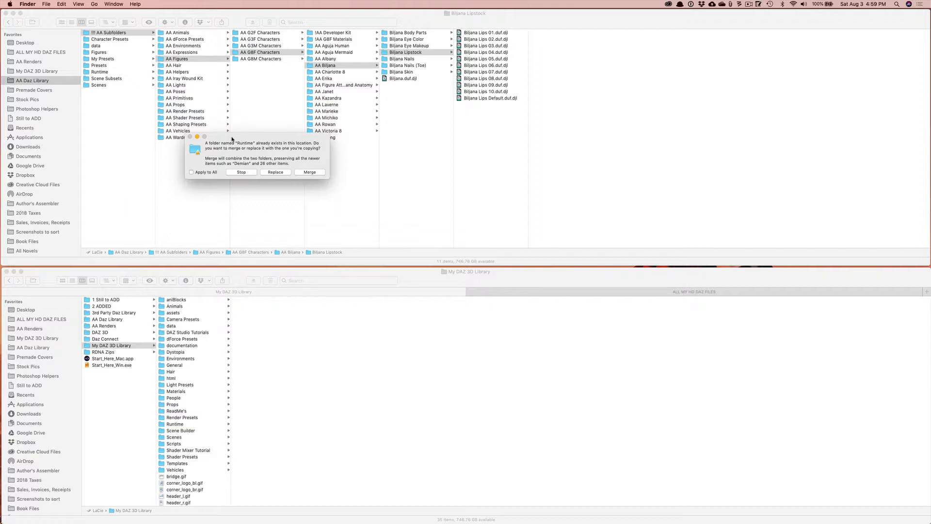
{"action": "left_click_drag", "start_coordinate": [231, 139], "coordinate": [289, 146]}
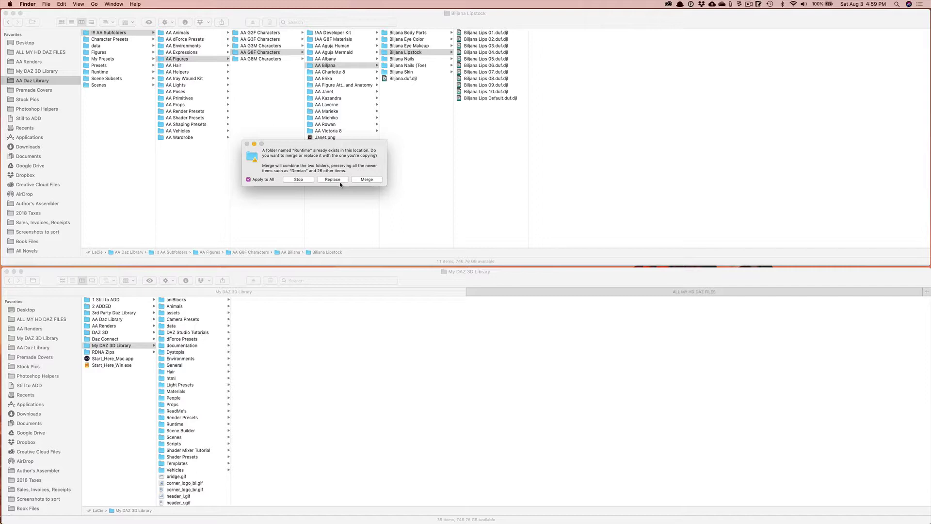
{"action": "left_click", "coordinate": [372, 181]}
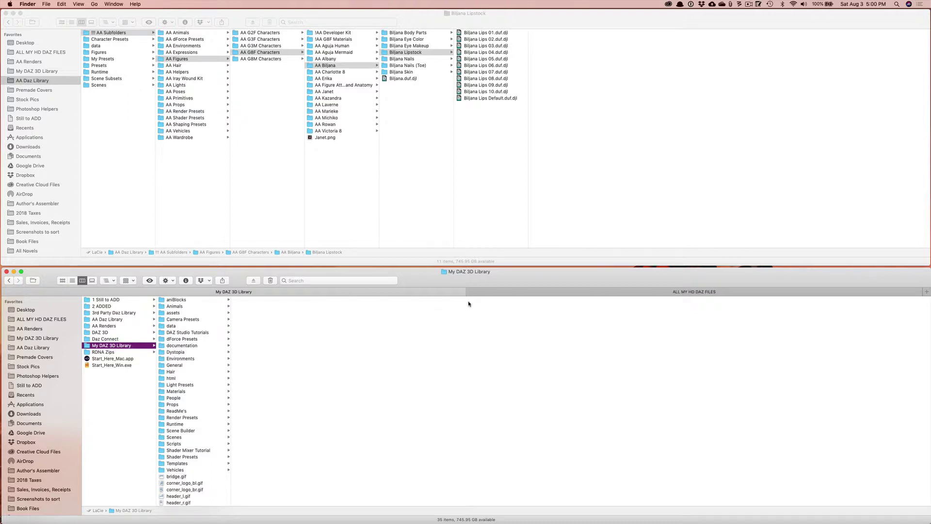
Check the outfit's zip name against My DAZ 3D Library and browse People > genesis 8 female > Clothing
{"action": "left_click", "coordinate": [501, 291]}
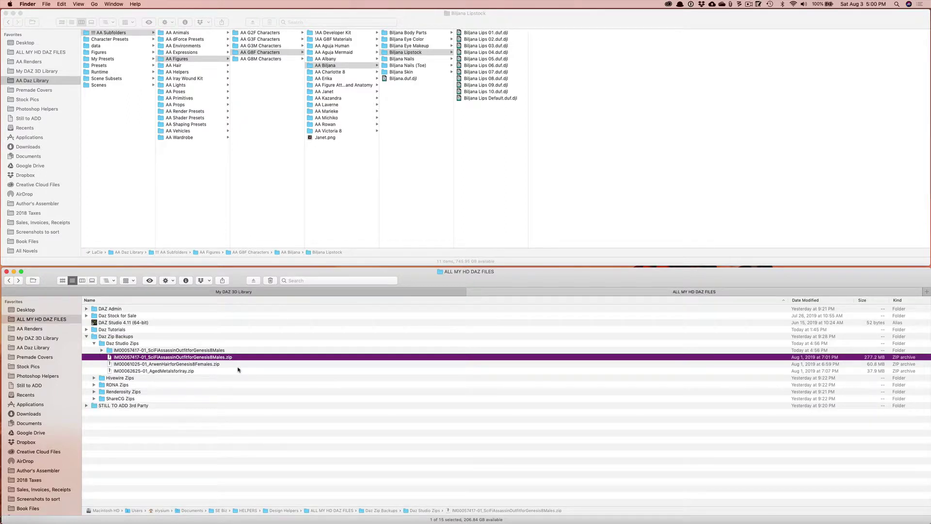
{"action": "left_click", "coordinate": [193, 292]}
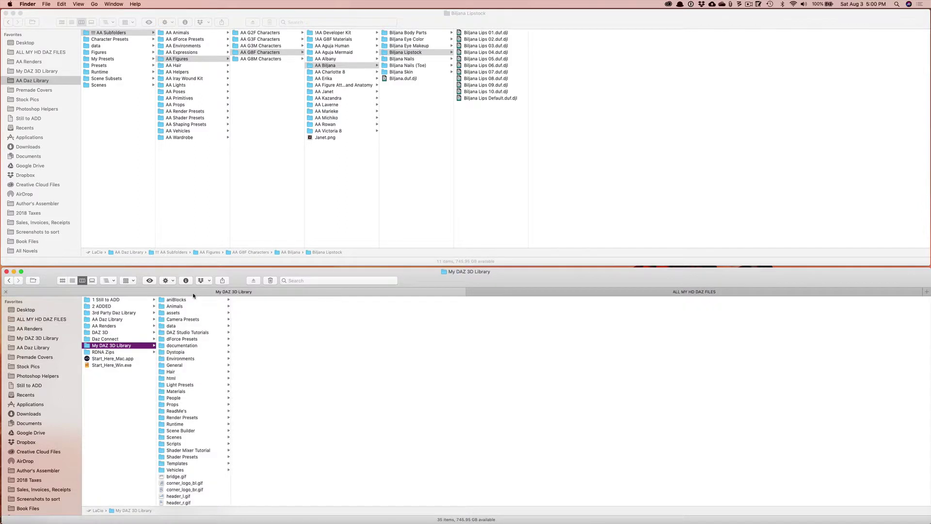
{"action": "left_click", "coordinate": [174, 398]}
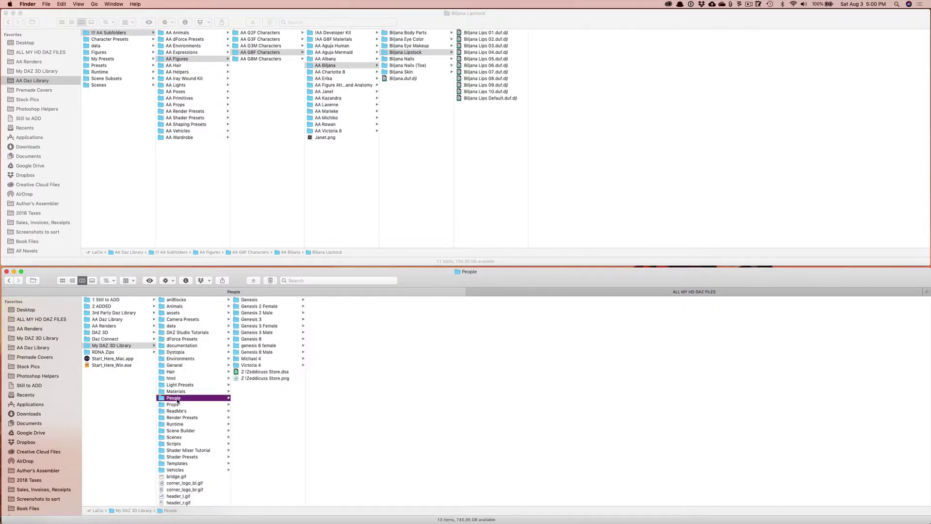
{"action": "left_click", "coordinate": [264, 347]}
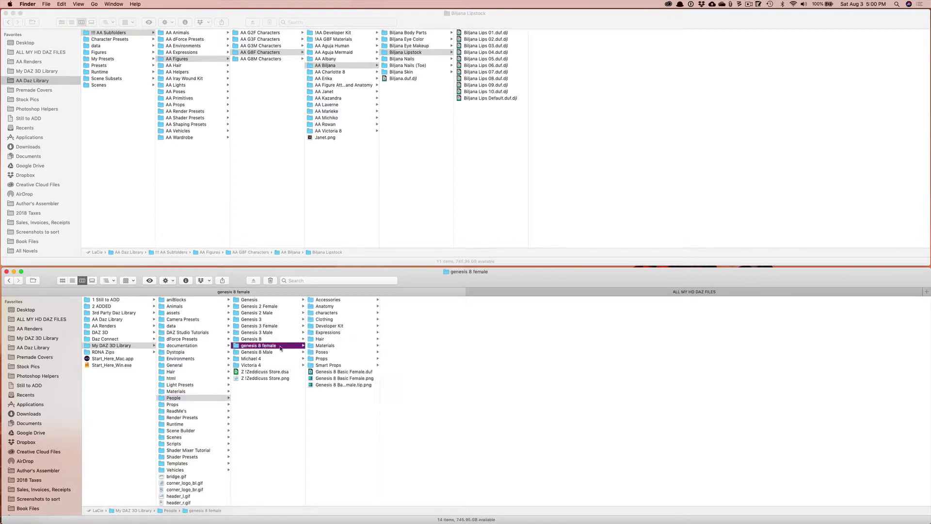
{"action": "left_click", "coordinate": [481, 294]}
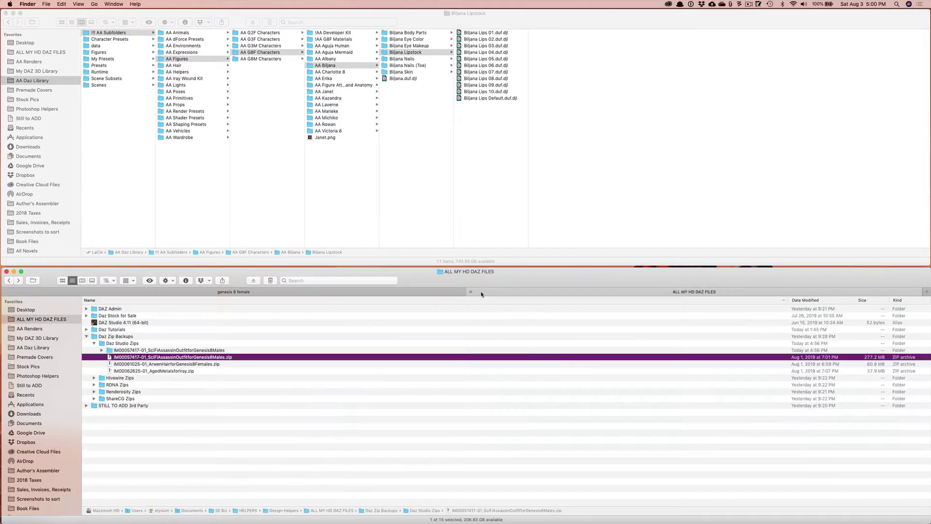
{"action": "left_click", "coordinate": [334, 293]}
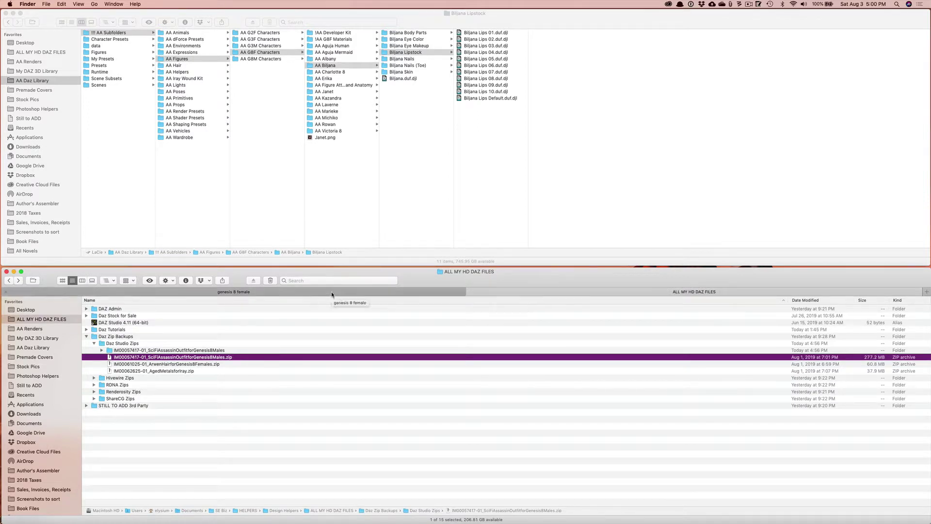
{"action": "left_click", "coordinate": [324, 320]}
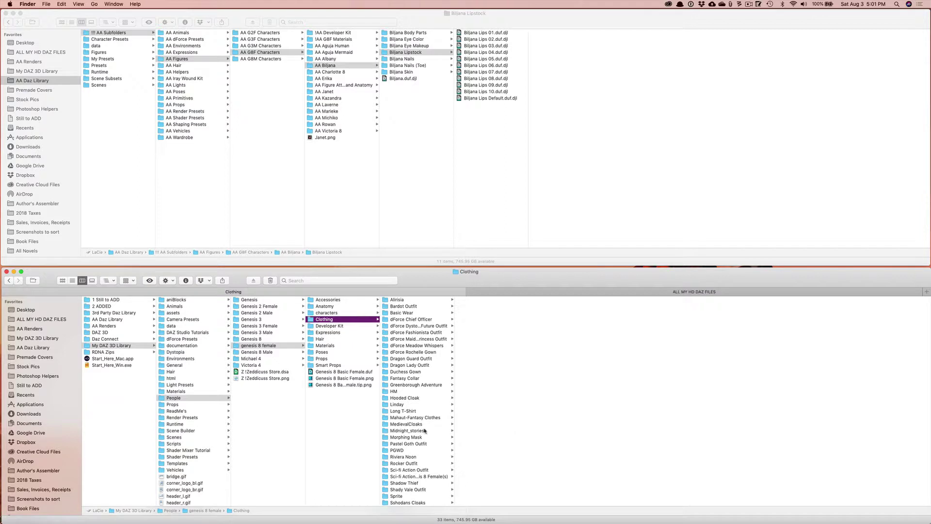
Open the Sci-Fi Assassin Outfit folder under People > Genesis 8 Male > Clothing
{"action": "left_click", "coordinate": [256, 353]}
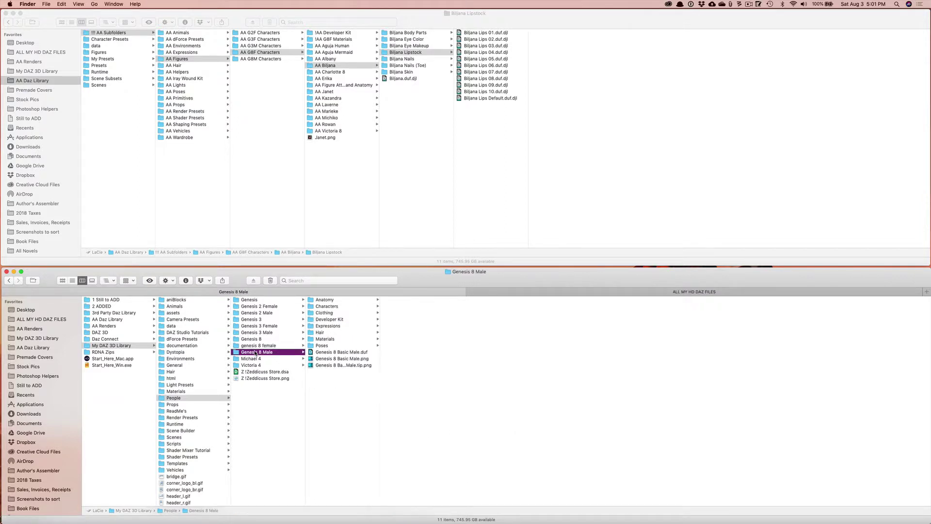
{"action": "left_click", "coordinate": [331, 314]}
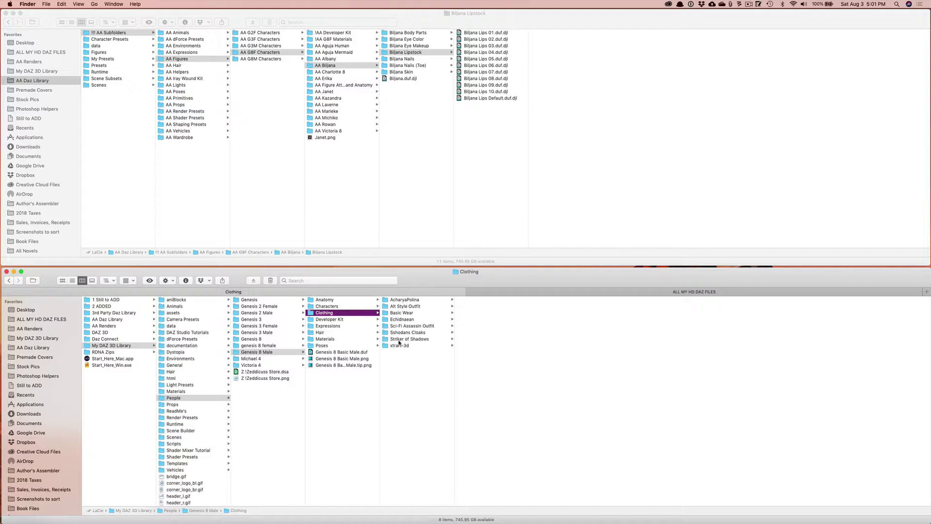
{"action": "left_click", "coordinate": [406, 326]}
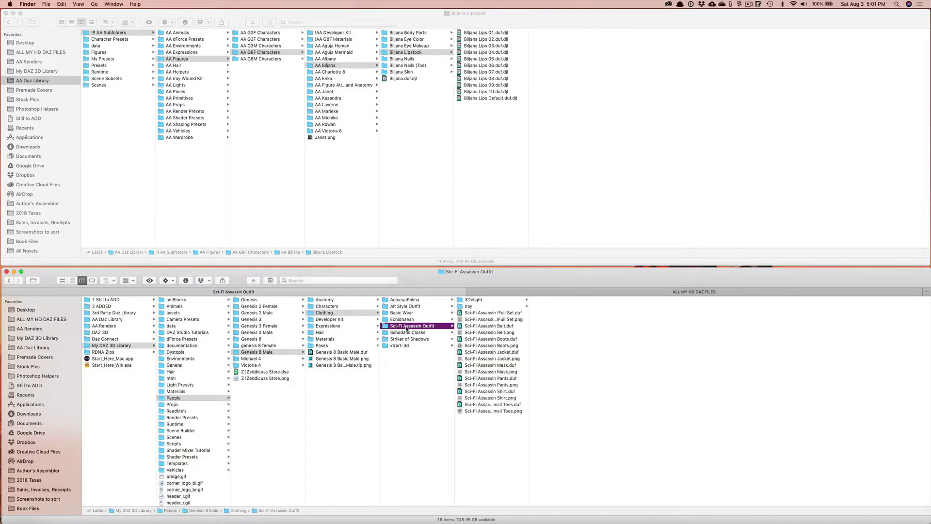
Examine the outfit's 3Delight folder and its main files, widening the columns to read the full file names
{"action": "left_click", "coordinate": [468, 300]}
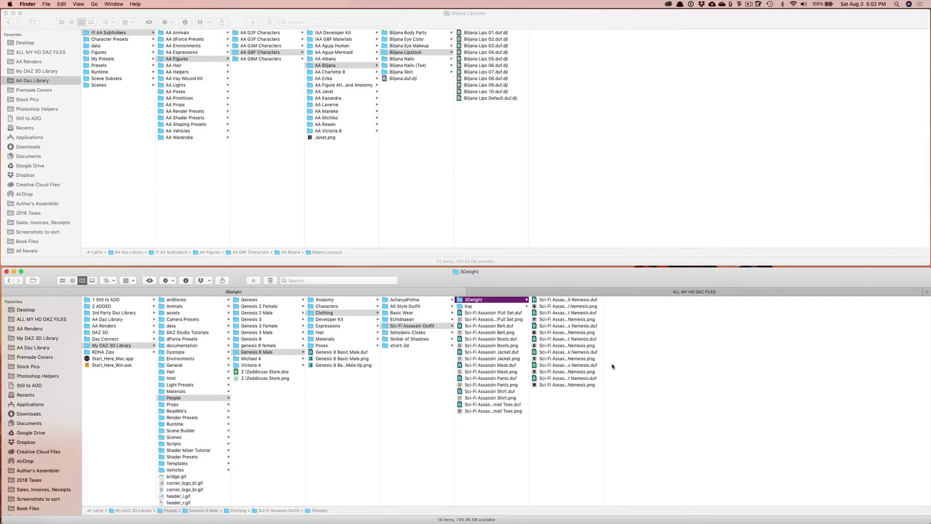
{"action": "left_click_drag", "start_coordinate": [604, 364], "coordinate": [625, 365]}
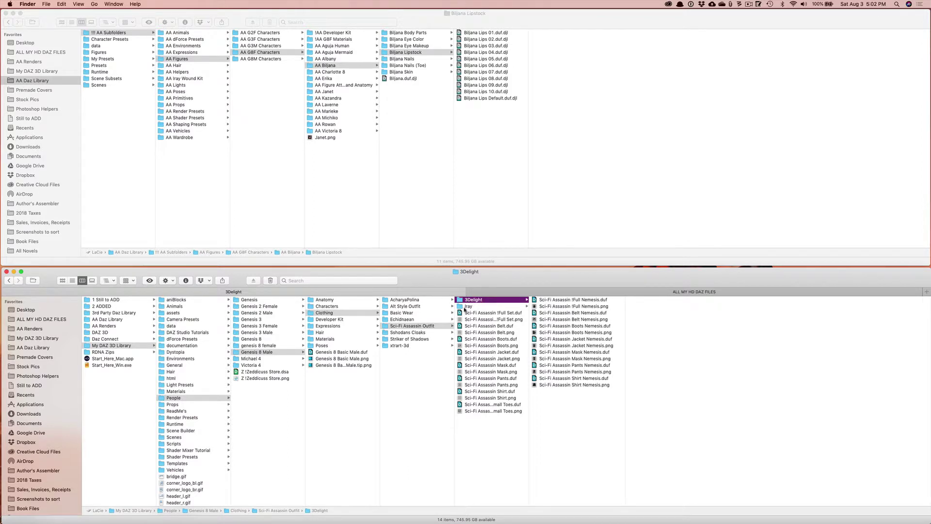
{"action": "left_click", "coordinate": [494, 430]}
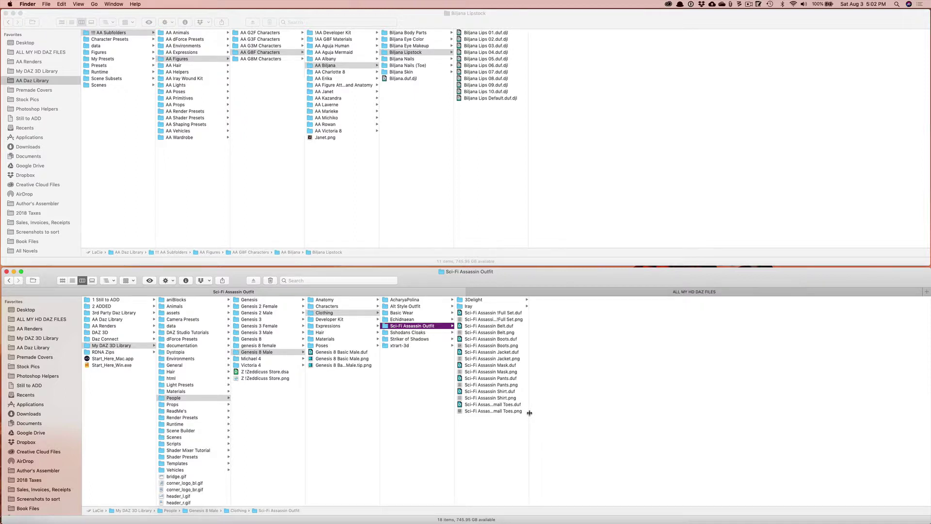
{"action": "left_click_drag", "start_coordinate": [528, 413], "coordinate": [561, 426]}
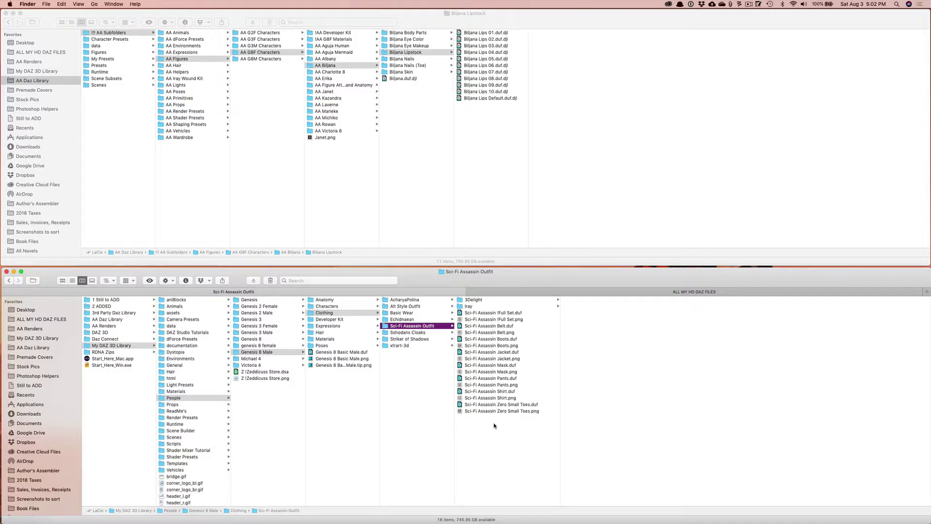
{"action": "left_click_drag", "start_coordinate": [494, 425], "coordinate": [464, 309]}
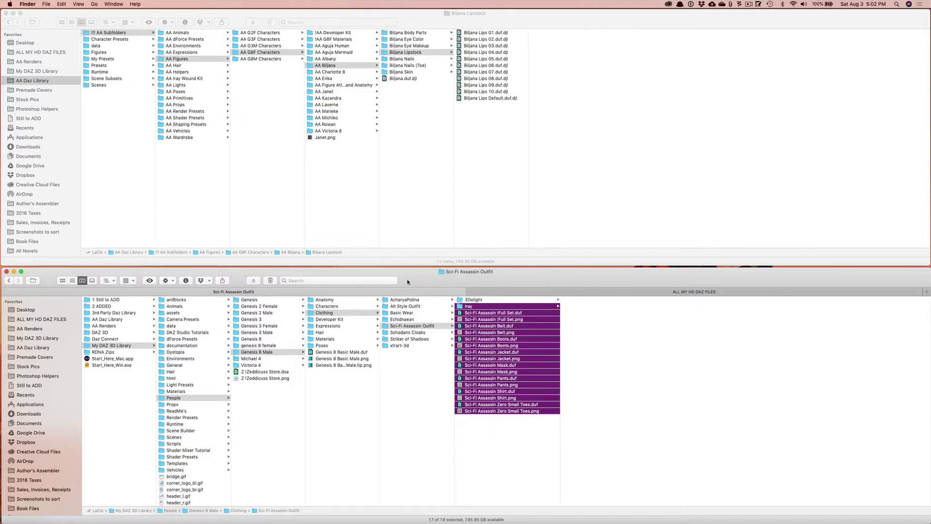
Copy the Sci-Fi Assassin Outfit folder into AA Wardrobe > AA G8M Wardrobe in the AA Daz Library
{"action": "left_click", "coordinate": [487, 426]}
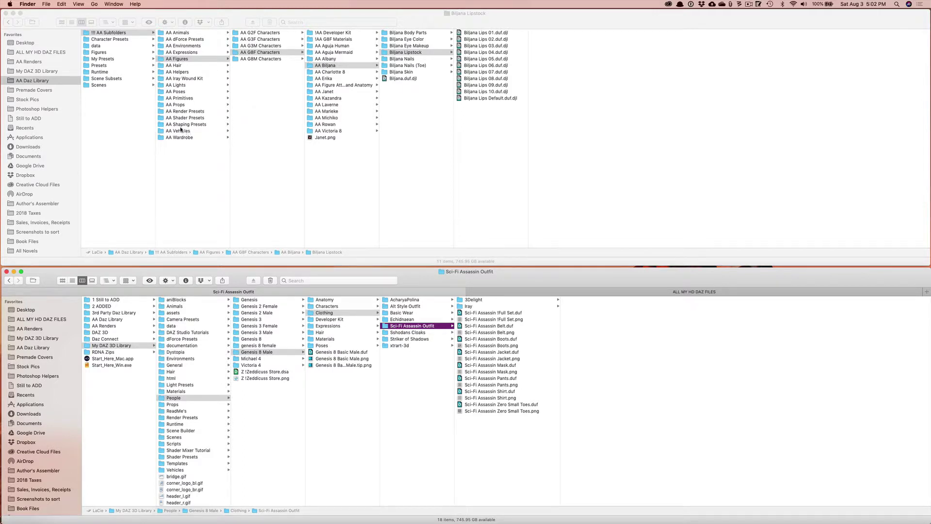
{"action": "left_click", "coordinate": [182, 138]}
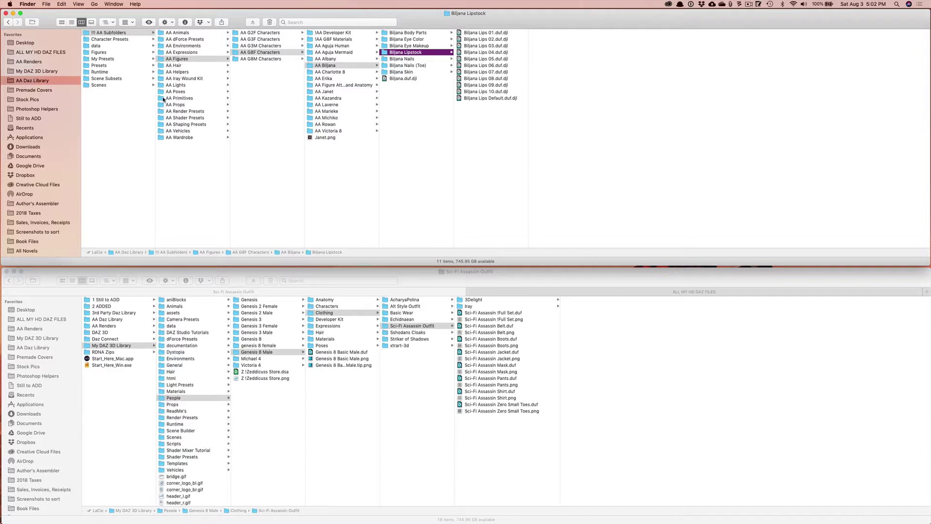
{"action": "left_click", "coordinate": [182, 140]}
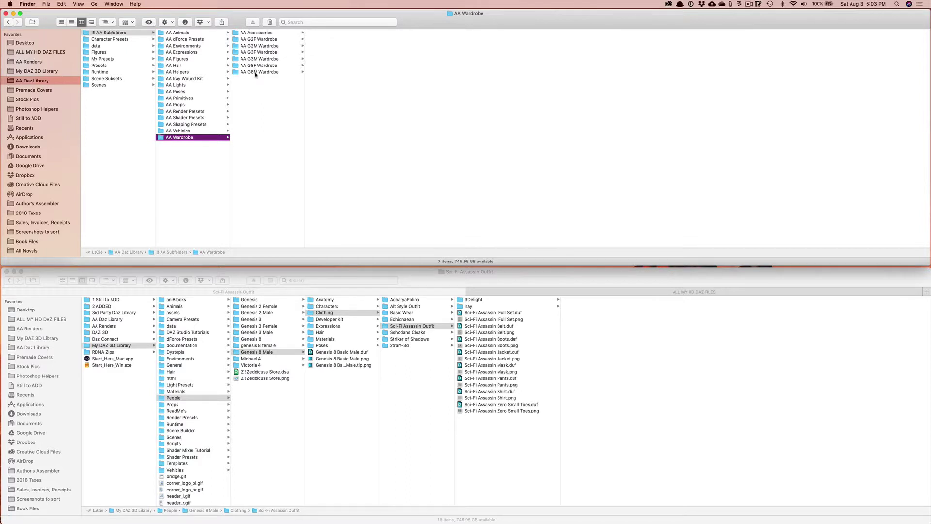
{"action": "left_click", "coordinate": [256, 73]}
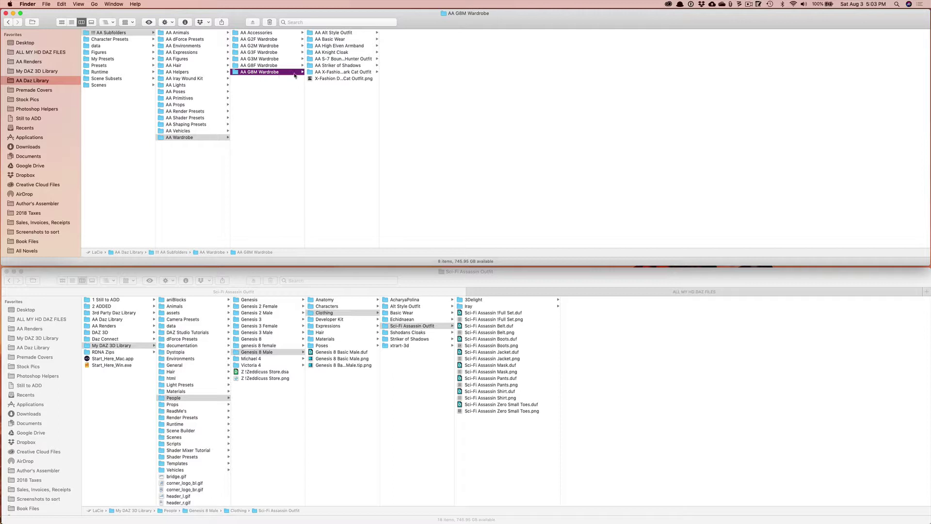
{"action": "key", "text": "super+v"}
Rename the pasted outfit folder as AA Sci-Fi Assassin Outfit
{"action": "left_click", "coordinate": [334, 80]}
{"action": "left_click", "coordinate": [322, 79]}
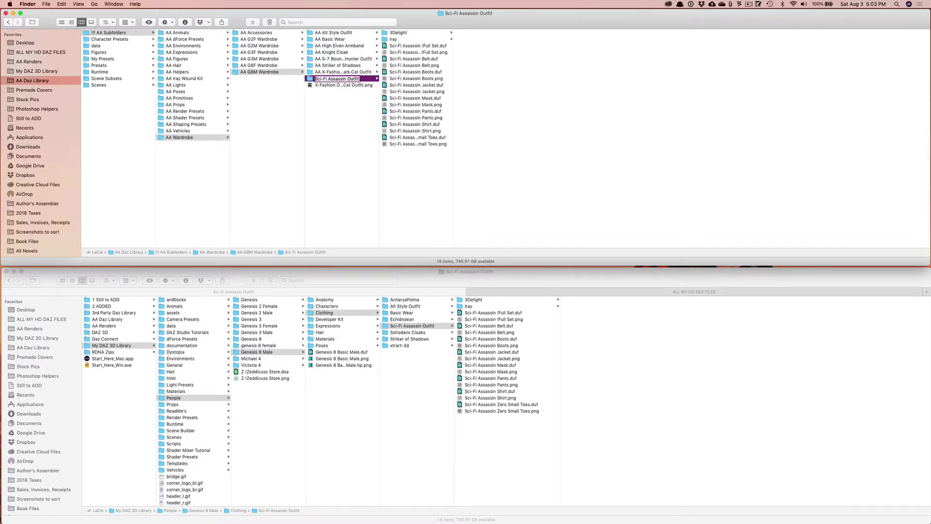
{"action": "key", "text": "Left"}
{"action": "type", "text": "AA"}
{"action": "key", "text": "Return"}
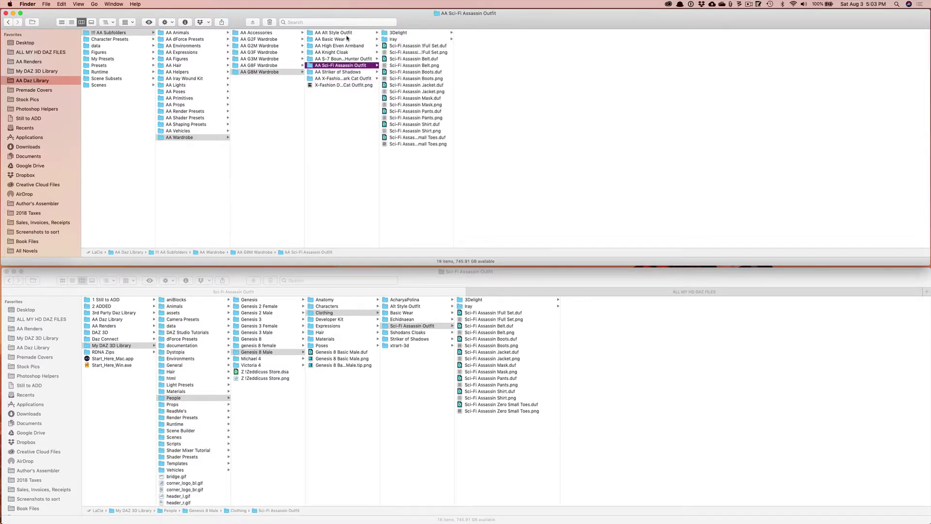
Move the 3Delight folder inside AA Sci-Fi Assassin Outfit to the Trash
{"action": "left_click", "coordinate": [399, 33]}
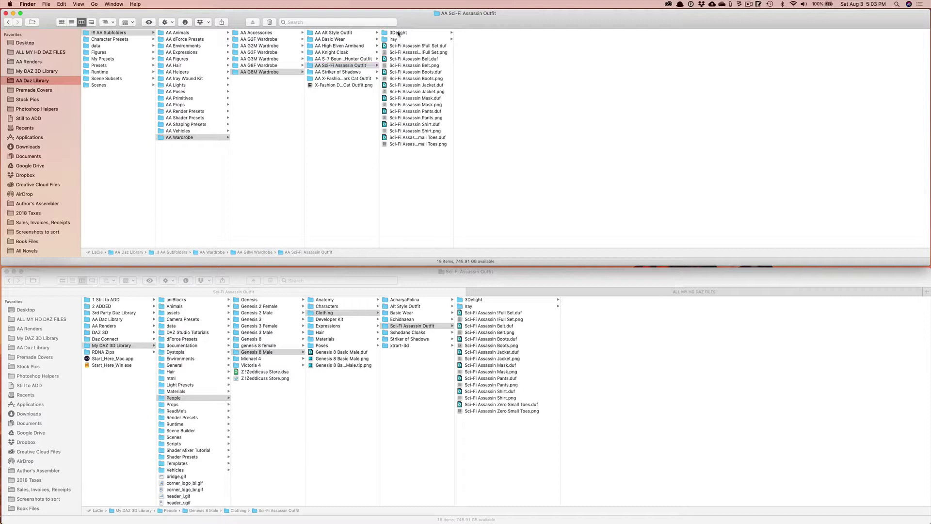
{"action": "right_click", "coordinate": [398, 33]}
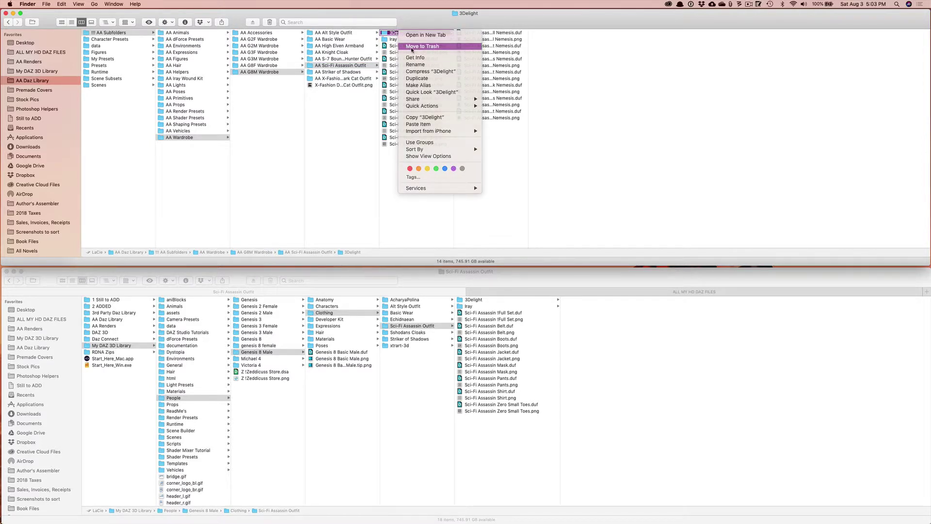
{"action": "left_click", "coordinate": [412, 48]}
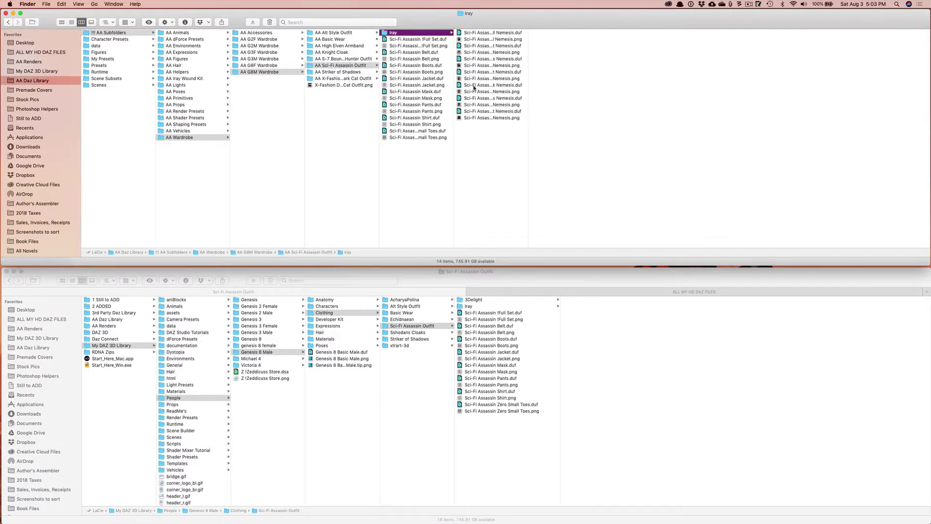
Preview the Boots Nemesis file and the Belt and Jacket Nemesis images in the outfit's Iray folder
{"action": "left_click", "coordinate": [494, 59]}
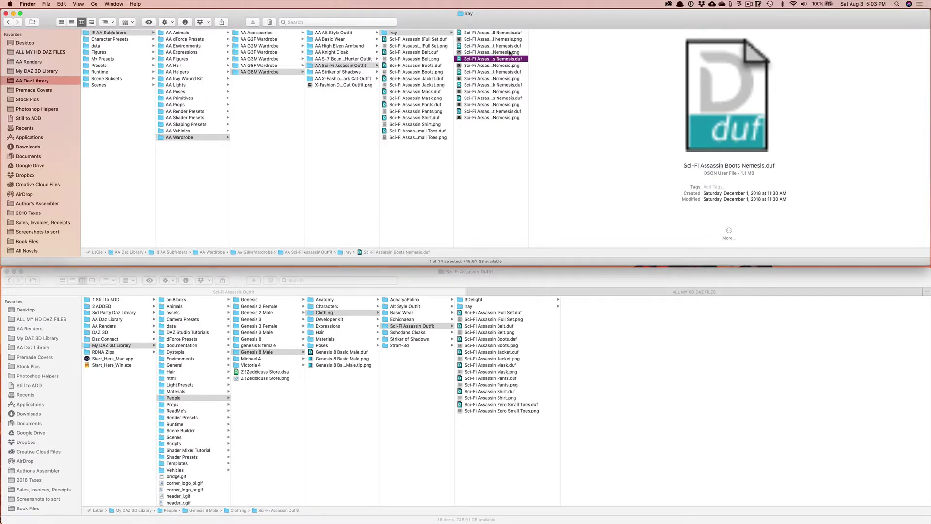
{"action": "left_click", "coordinate": [509, 52]}
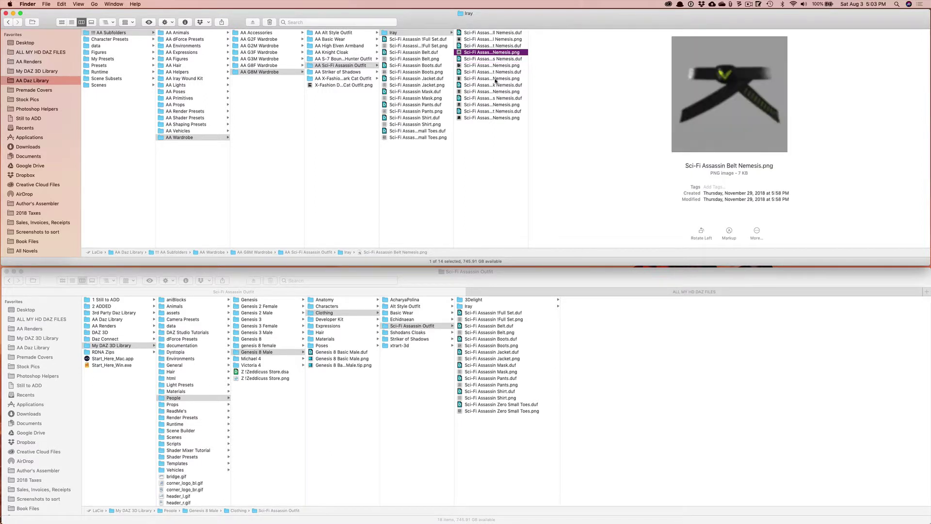
{"action": "left_click", "coordinate": [495, 79]}
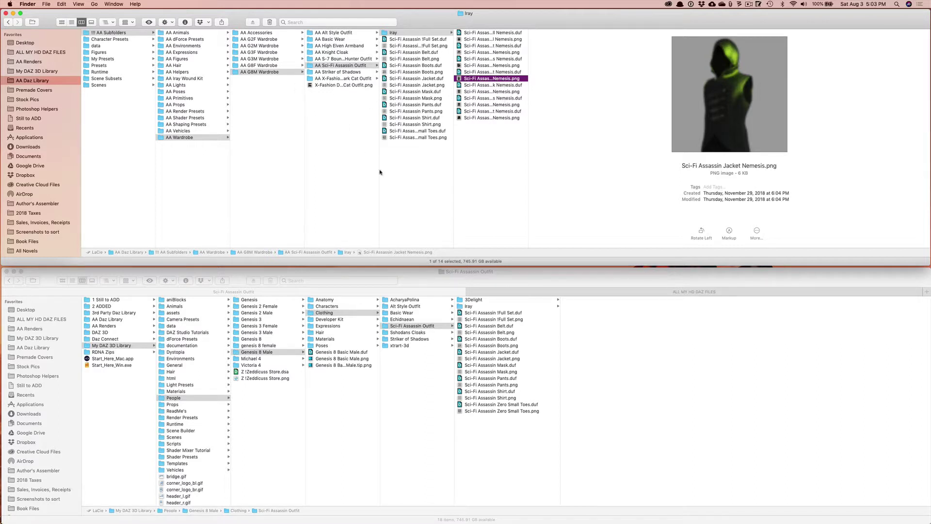
{"action": "left_click", "coordinate": [485, 439]}
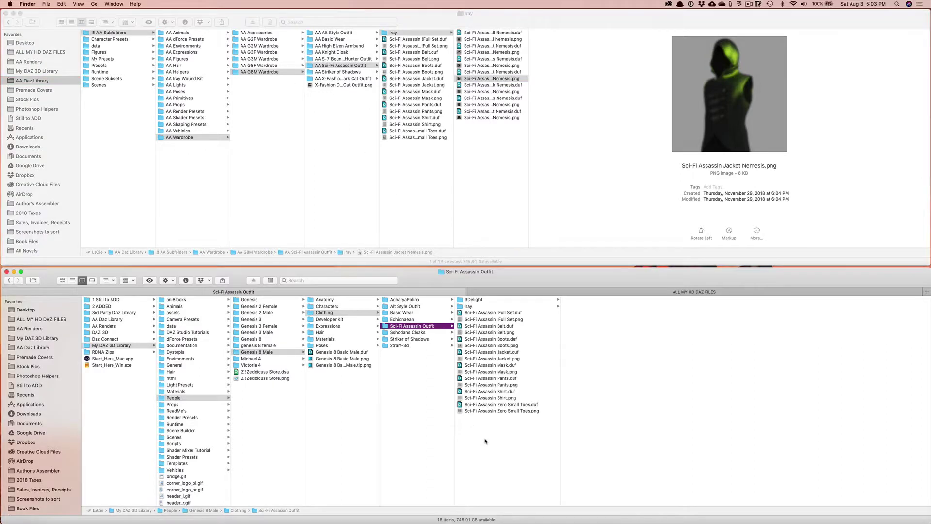
{"action": "left_click", "coordinate": [539, 291]}
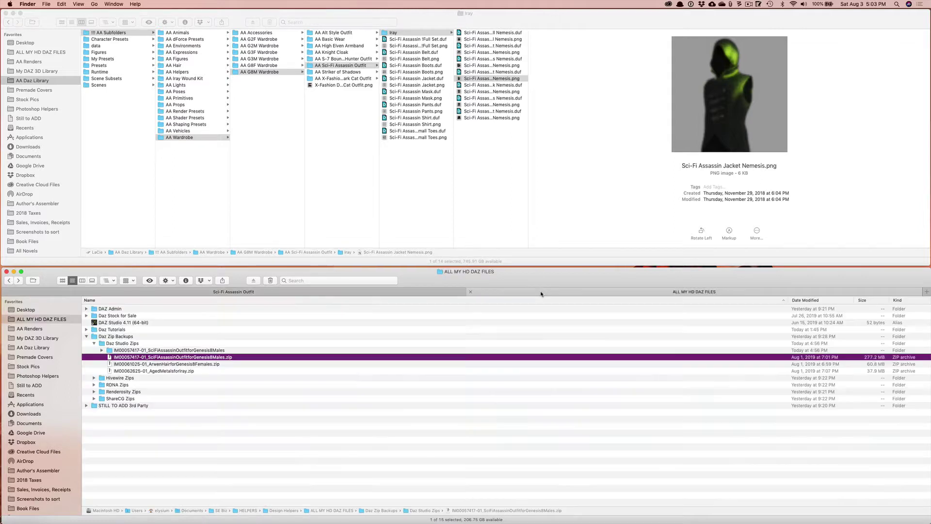
{"action": "left_click", "coordinate": [132, 364]}
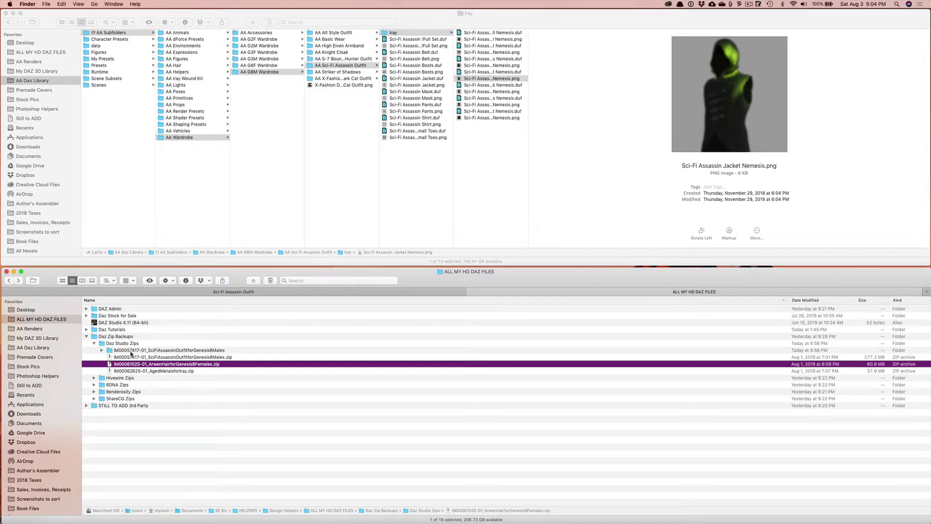
{"action": "left_click", "coordinate": [131, 350]}
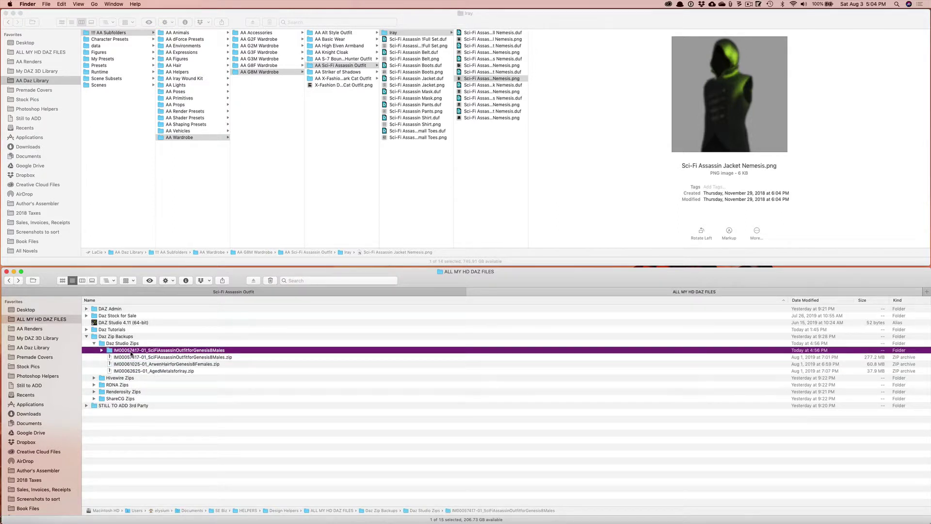
{"action": "left_click", "coordinate": [101, 350]}
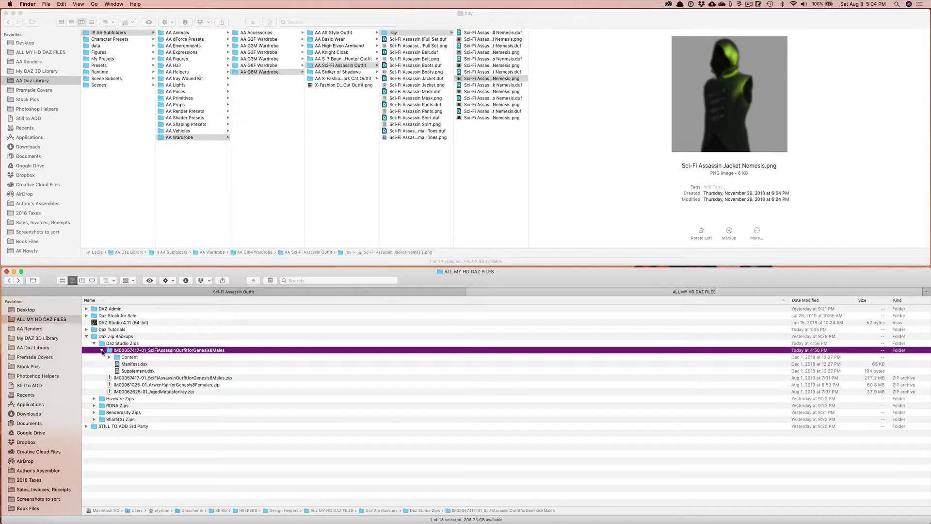
{"action": "left_click", "coordinate": [102, 350]}
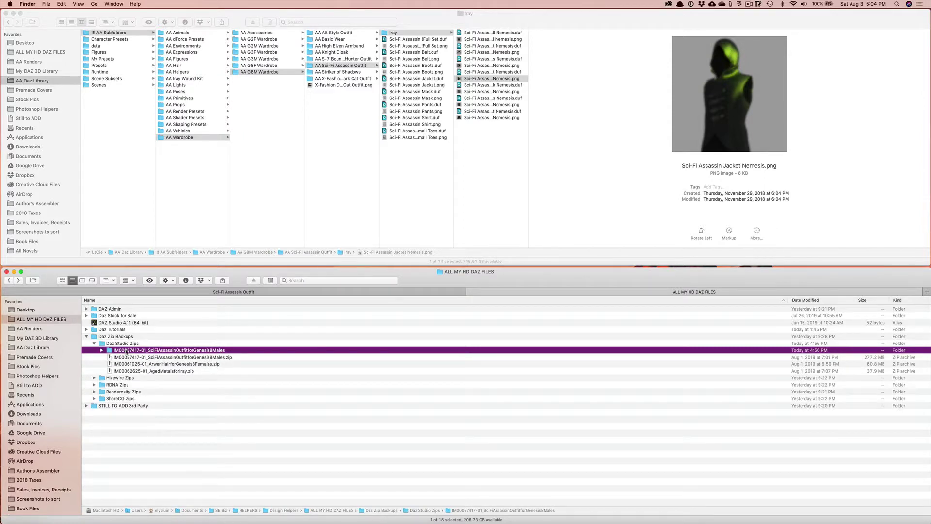
{"action": "right_click", "coordinate": [126, 351]}
{"action": "left_click", "coordinate": [129, 355]}
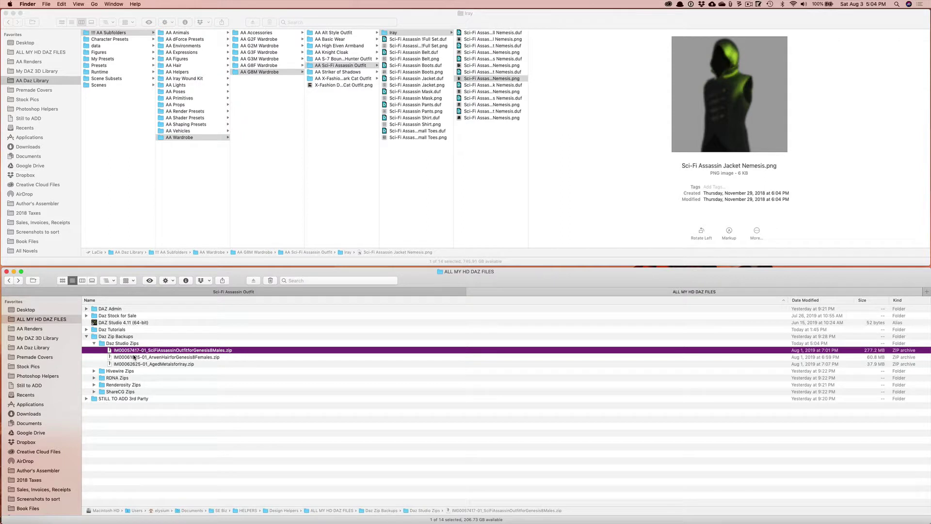
{"action": "left_click", "coordinate": [136, 358]}
{"action": "double_click", "coordinate": [135, 359]}
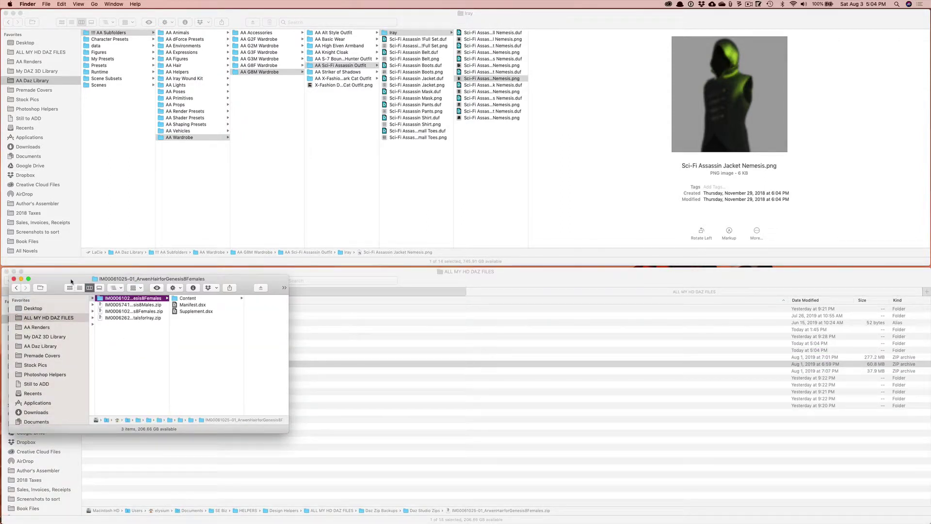
{"action": "left_click_drag", "start_coordinate": [40, 281], "coordinate": [86, 297]}
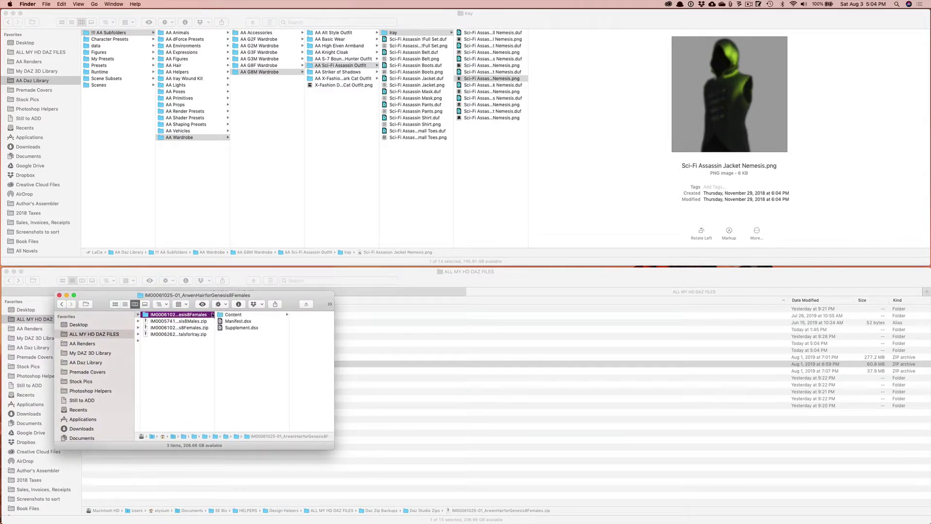
{"action": "left_click_drag", "start_coordinate": [215, 342], "coordinate": [274, 354]}
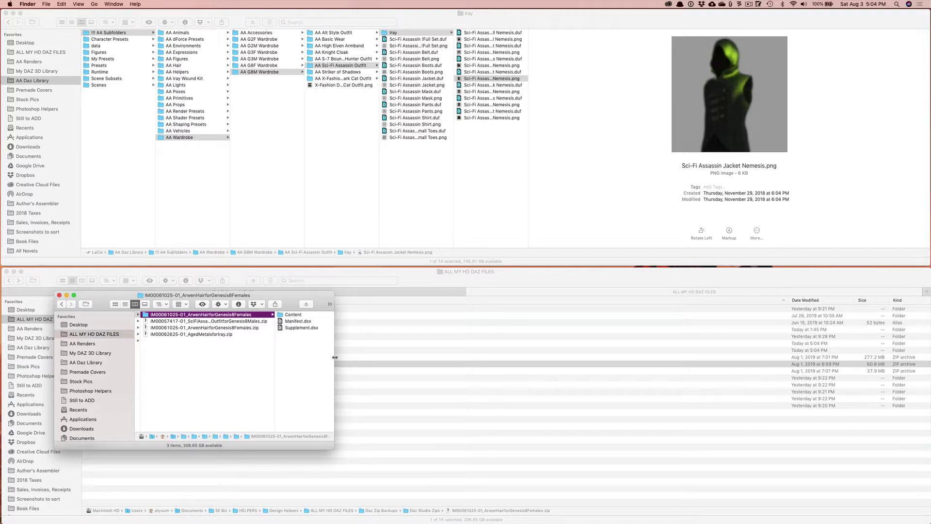
{"action": "left_click_drag", "start_coordinate": [345, 357], "coordinate": [370, 356]}
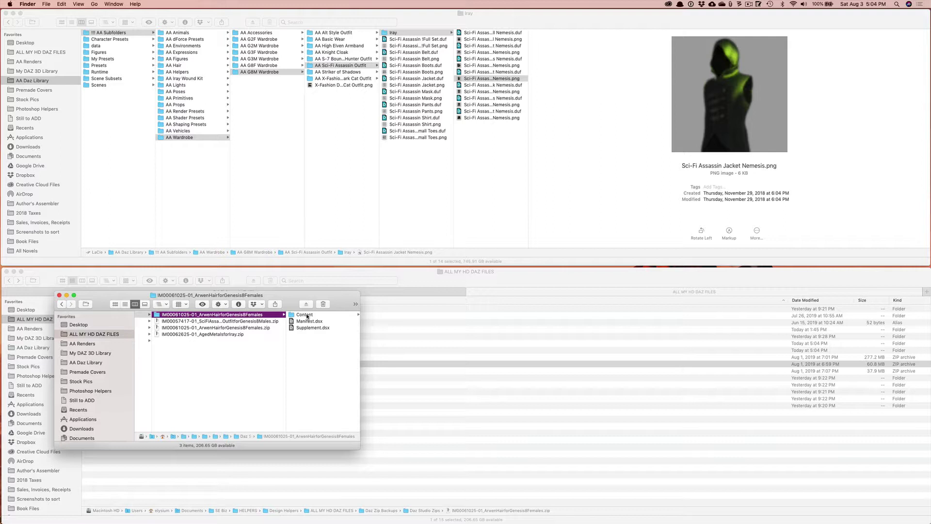
Copy the data, People and runtime folders from the Arwen hair's Content folder into My DAZ 3D Library, merging all existing folders
{"action": "left_click", "coordinate": [306, 316]}
{"action": "left_click_drag", "start_coordinate": [316, 349], "coordinate": [300, 315]}
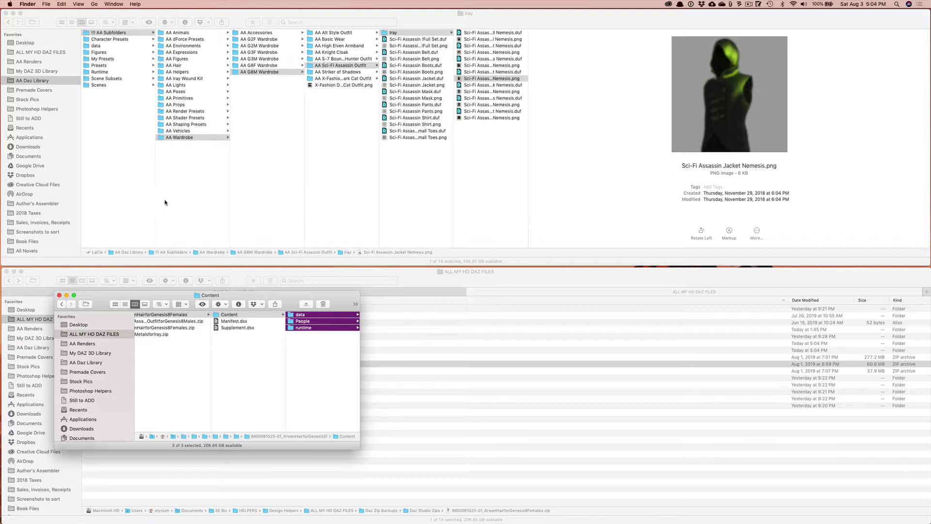
{"action": "left_click", "coordinate": [403, 322]}
{"action": "left_click", "coordinate": [310, 292]}
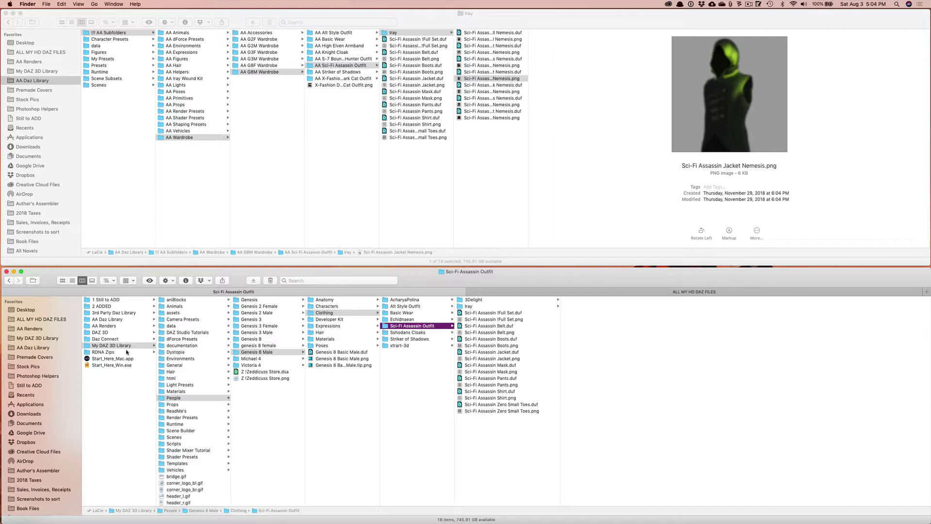
{"action": "left_click", "coordinate": [88, 346]}
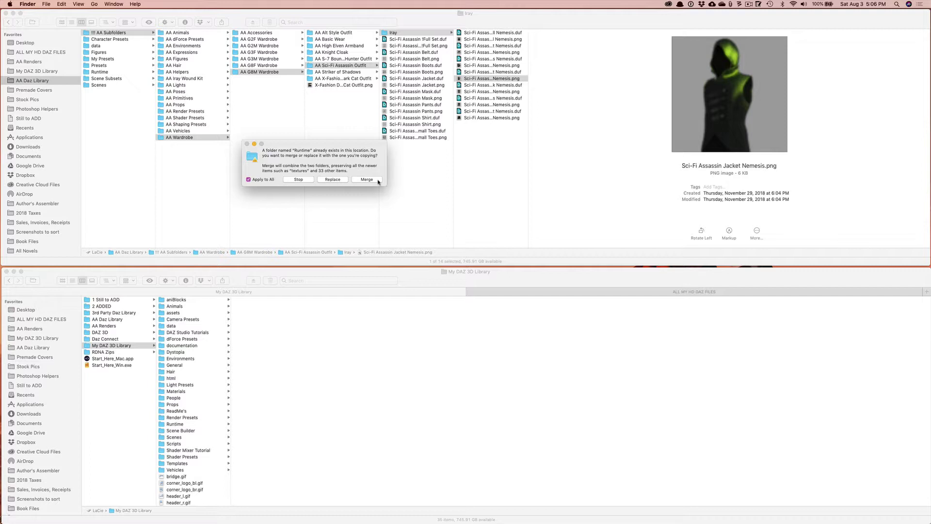
{"action": "left_click", "coordinate": [368, 180]}
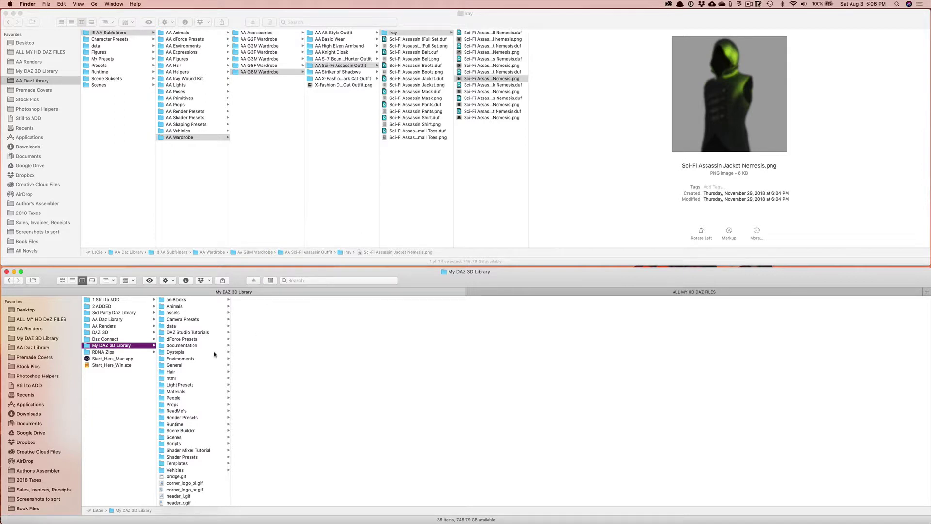
{"action": "scroll", "coordinate": [187, 454], "scroll_direction": "down", "scroll_amount": 1}
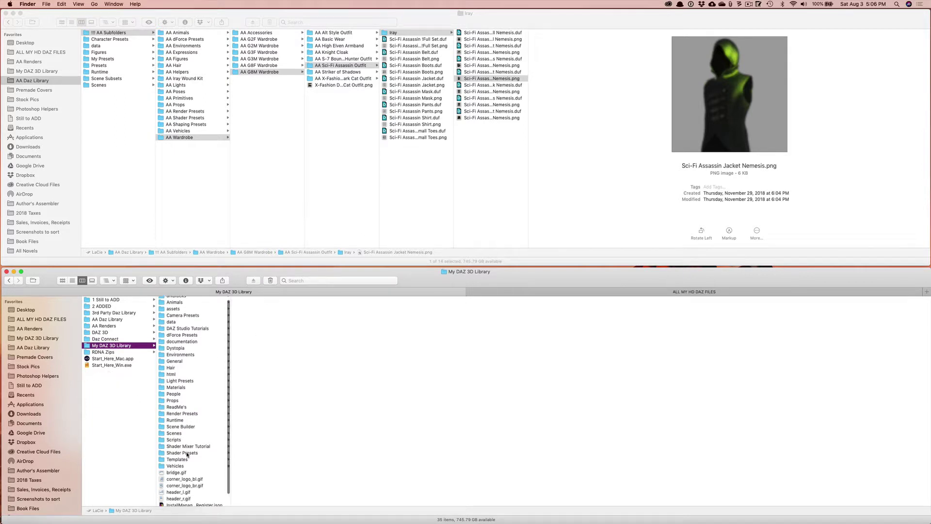
{"action": "left_click", "coordinate": [547, 295]}
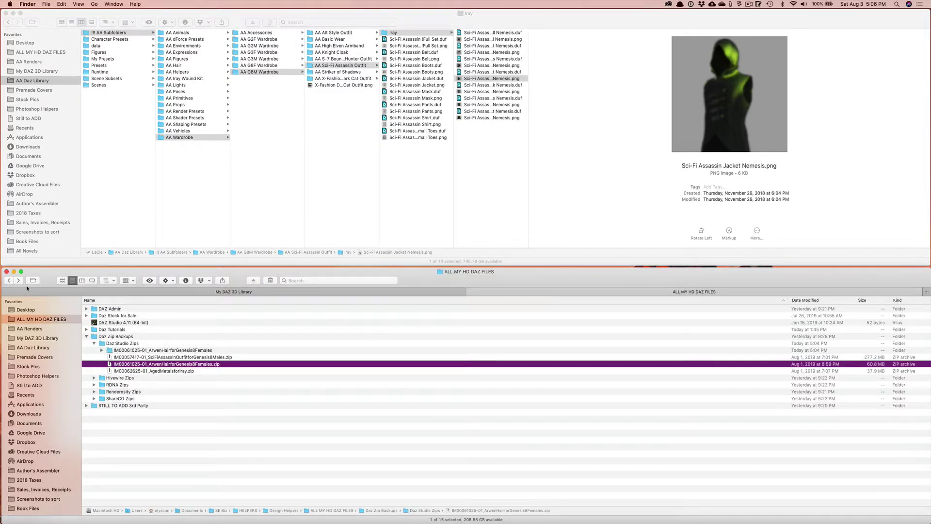
{"action": "left_click", "coordinate": [123, 351]}
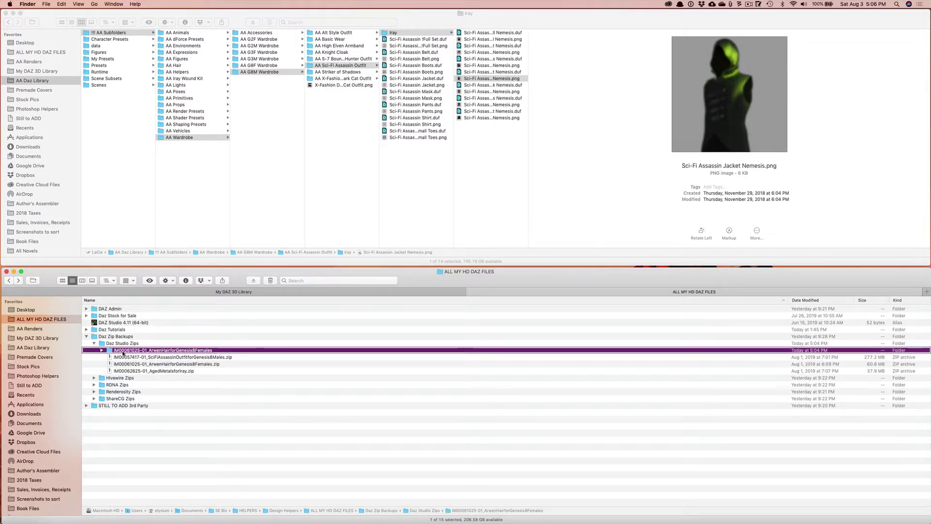
{"action": "right_click", "coordinate": [123, 353]}
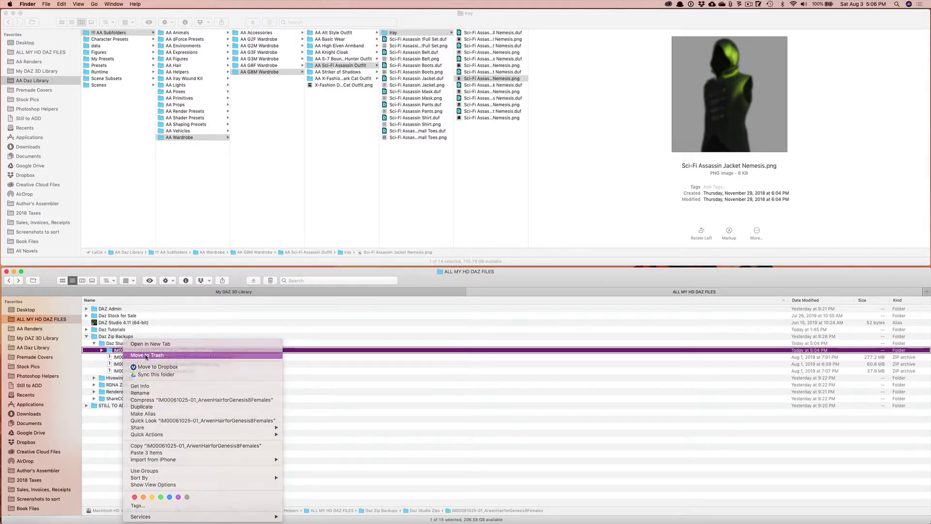
{"action": "left_click", "coordinate": [147, 355]}
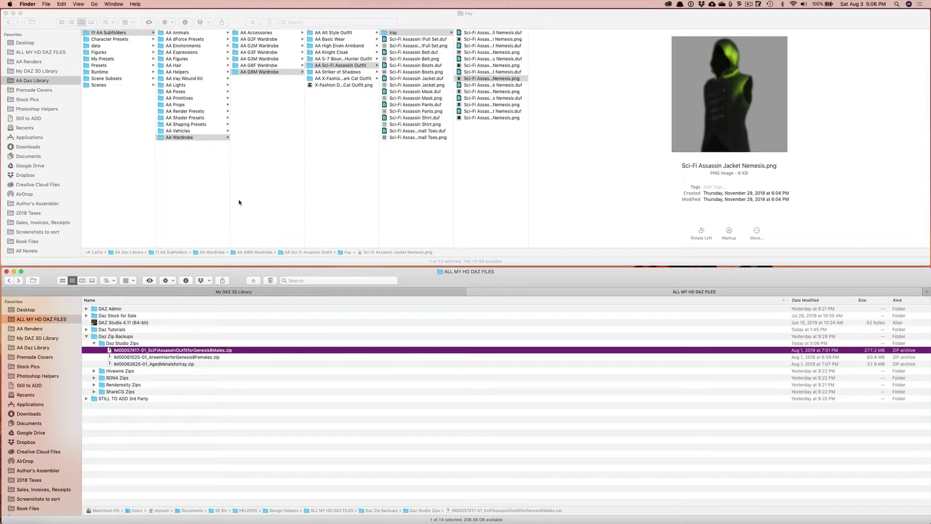
Copy the ArwenHair folder from My DAZ 3D Library > People > genesis 8 female > Hair into AA Hair > AA G8F Hair
{"action": "left_click", "coordinate": [225, 292]}
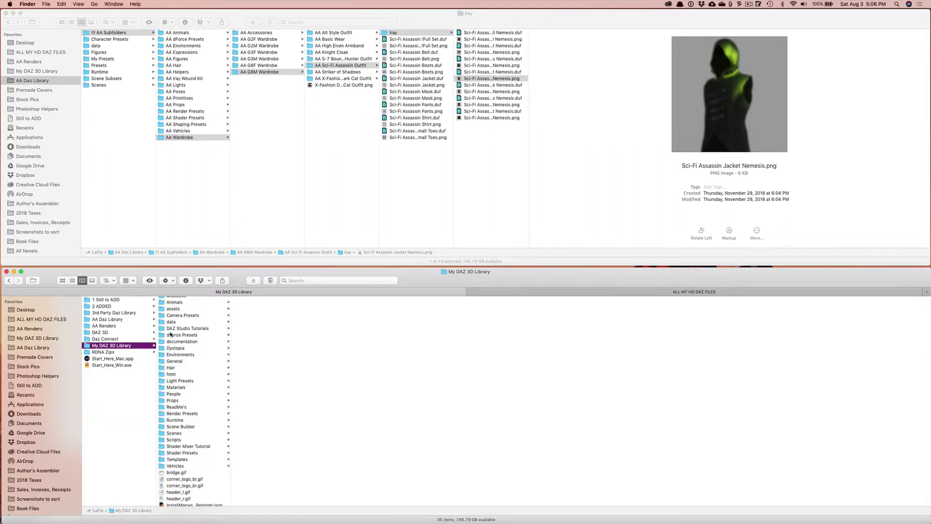
{"action": "left_click", "coordinate": [181, 393]}
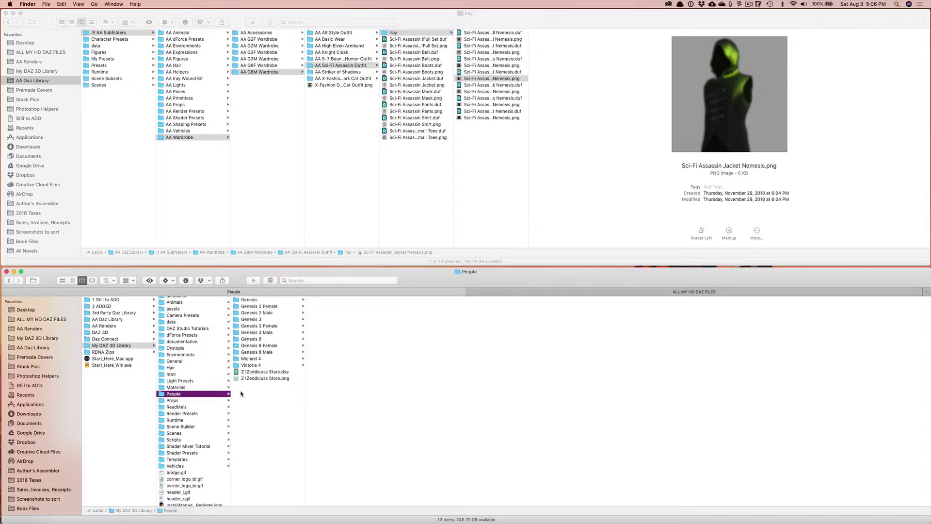
{"action": "left_click", "coordinate": [259, 345]}
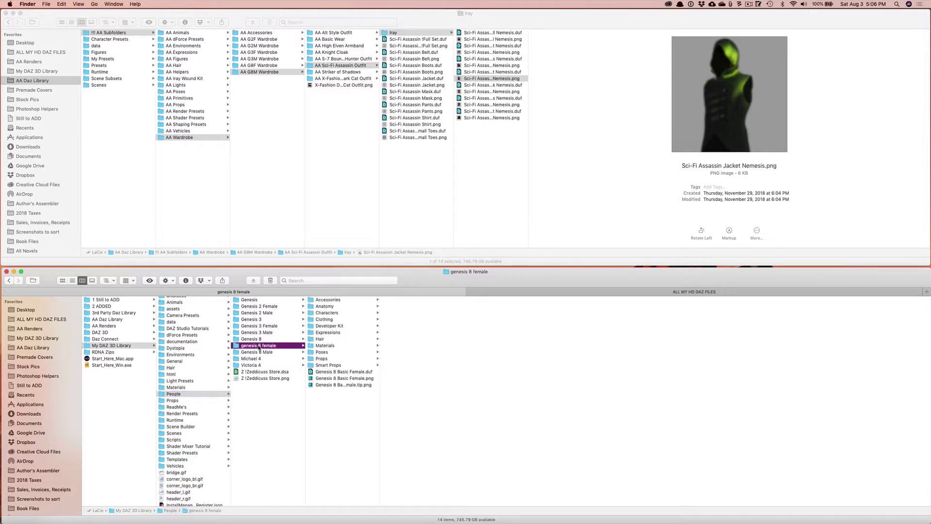
{"action": "left_click", "coordinate": [326, 339]}
{"action": "left_click", "coordinate": [404, 314]}
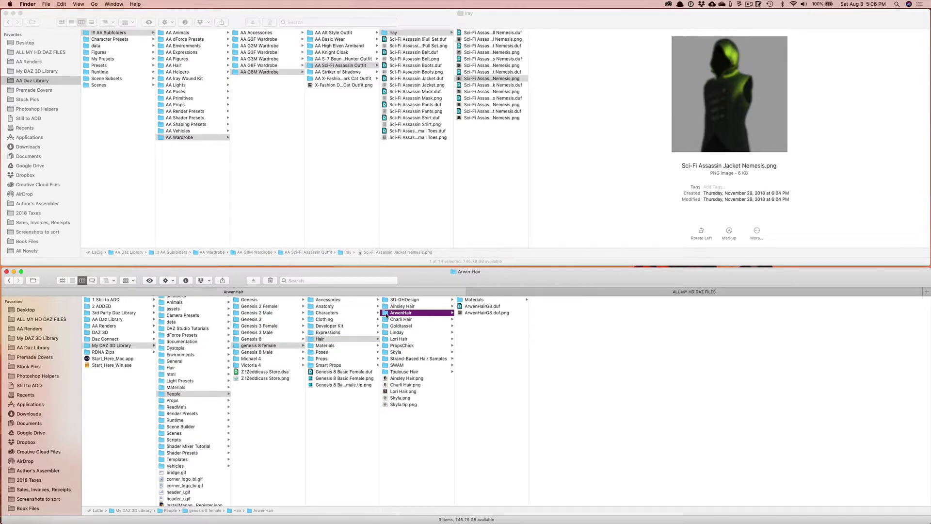
{"action": "left_click", "coordinate": [179, 66]}
{"action": "left_click", "coordinate": [179, 66]}
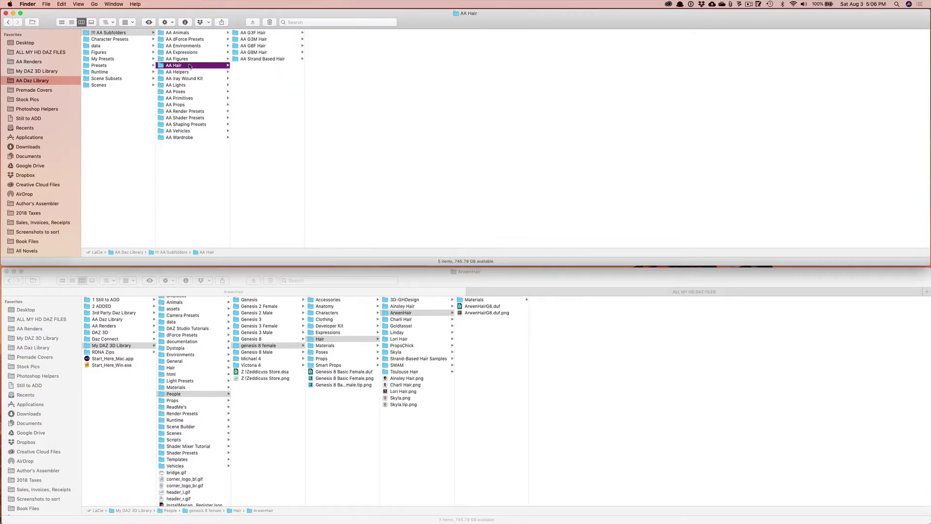
{"action": "left_click", "coordinate": [265, 46]}
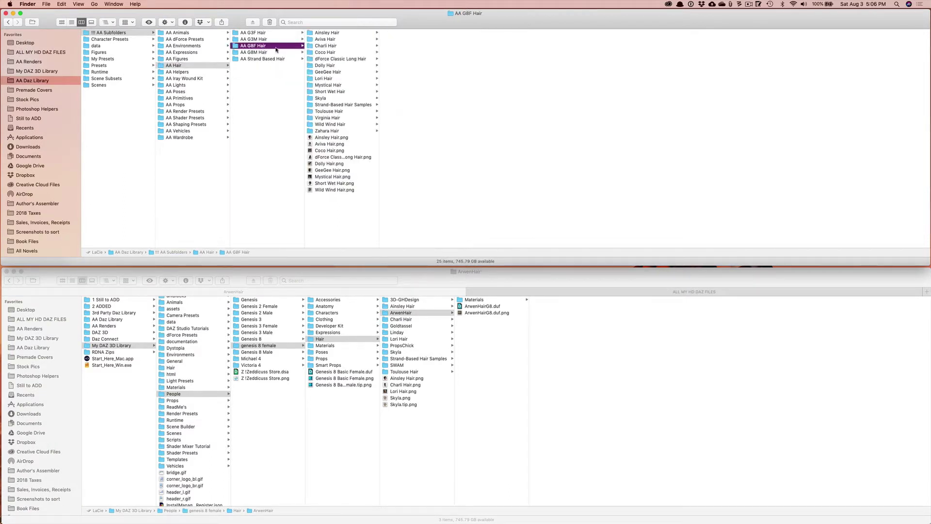
{"action": "key", "text": "super+v"}
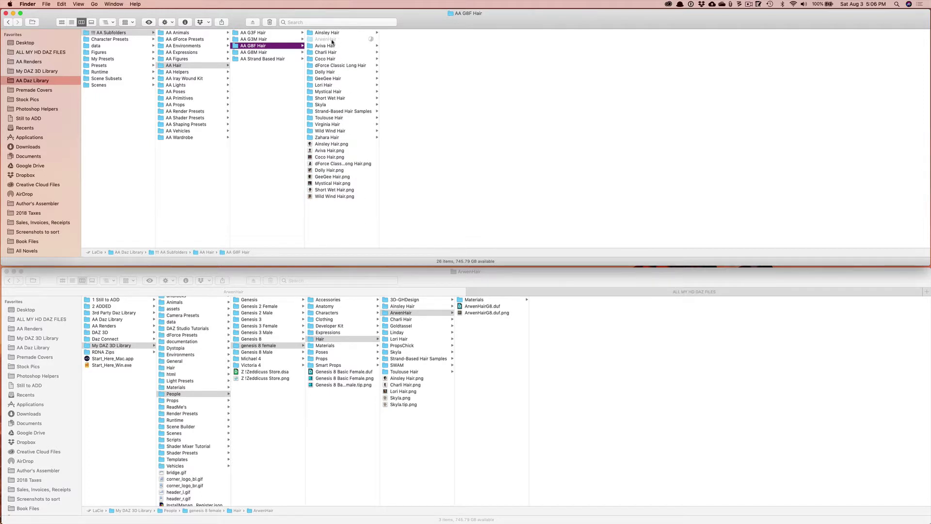
Move the 3Delight folder inside the copied ArwenHair > Materials folder to the Trash
{"action": "left_click", "coordinate": [325, 41]}
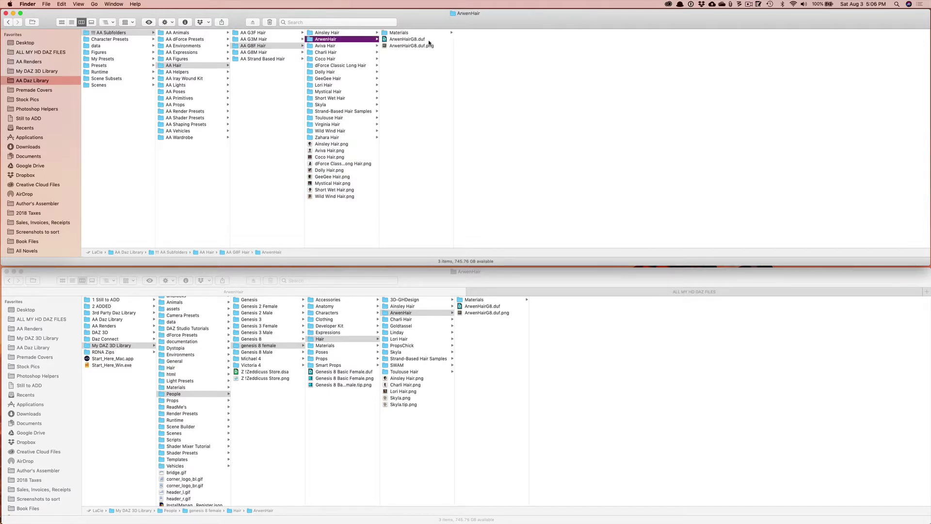
{"action": "left_click", "coordinate": [423, 34]}
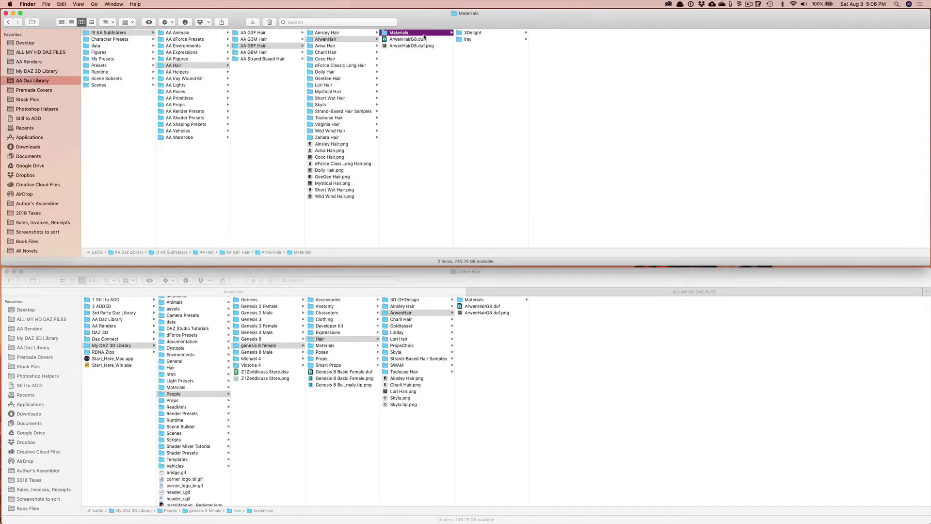
{"action": "left_click", "coordinate": [474, 34]}
{"action": "left_click", "coordinate": [470, 40]}
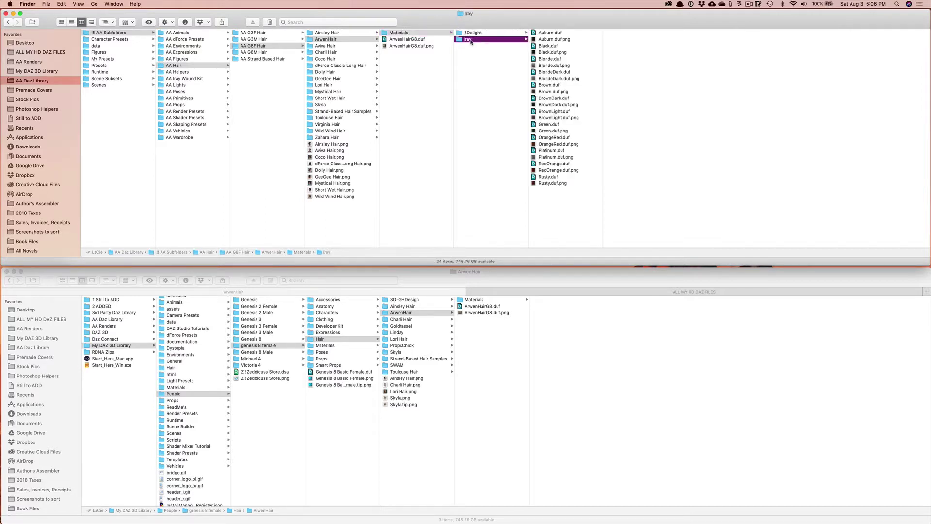
{"action": "left_click", "coordinate": [479, 33]}
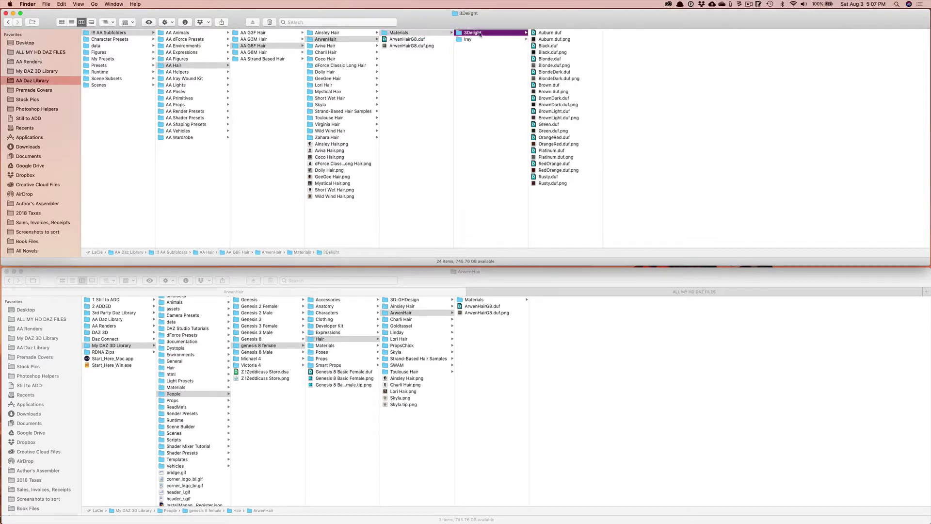
{"action": "right_click", "coordinate": [470, 35]}
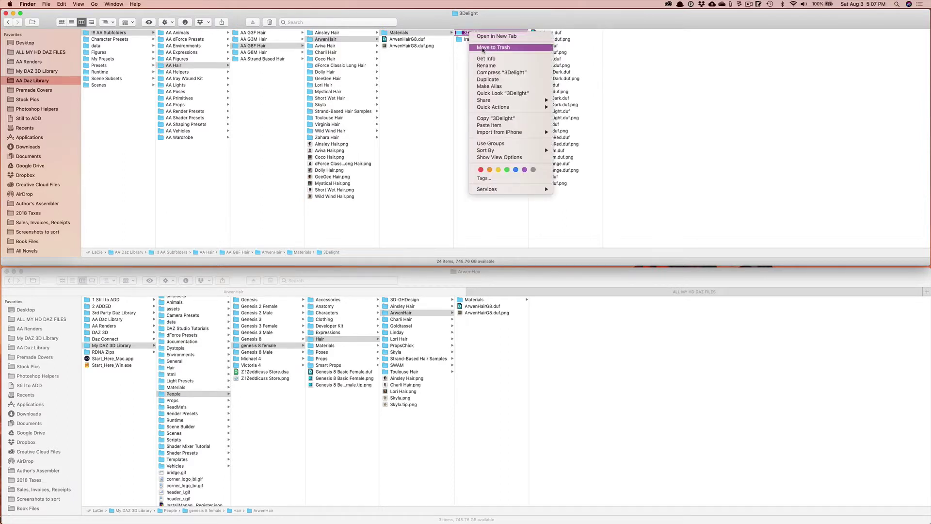
{"action": "left_click", "coordinate": [481, 50]}
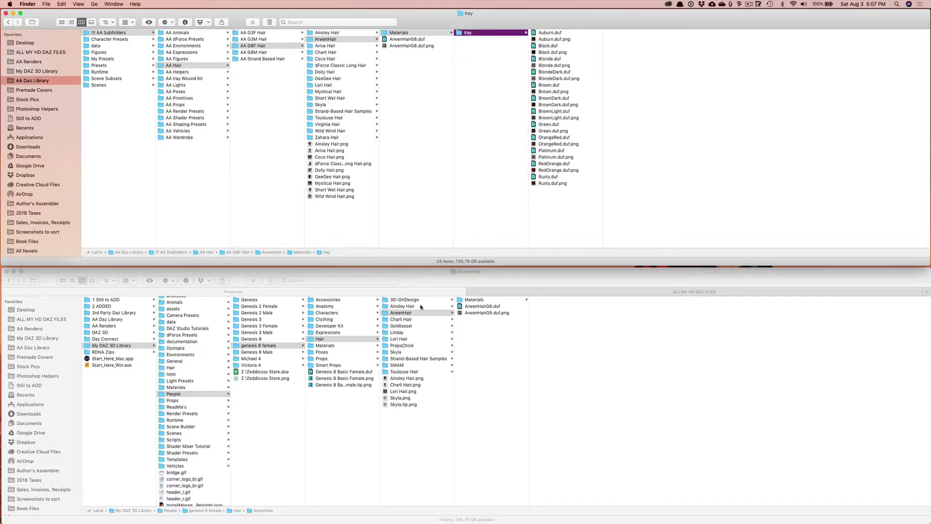
Check the 3Delight folder in the original ArwenHair > Materials folder of My DAZ 3D Library
{"action": "left_click", "coordinate": [477, 301]}
{"action": "left_click", "coordinate": [485, 301]}
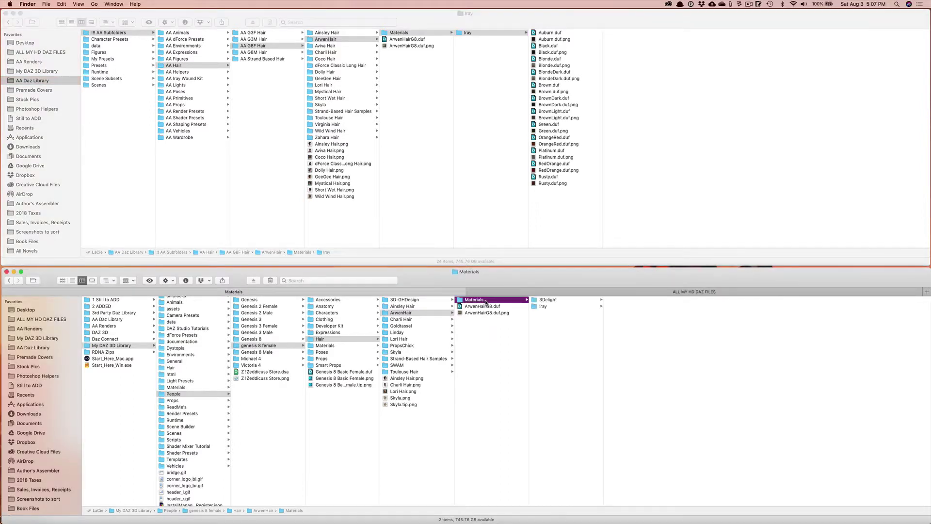
{"action": "left_click", "coordinate": [548, 300]}
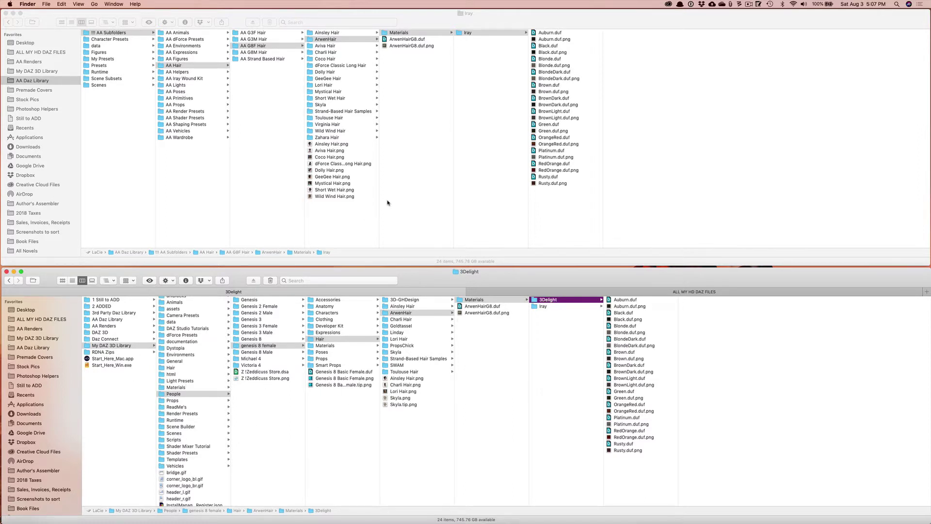
Extract the AgedMetalsforIray zip archive in ALL MY HD DAZ FILES > Daz Zip Backups > Daz Studio Zips
{"action": "left_click", "coordinate": [481, 58]}
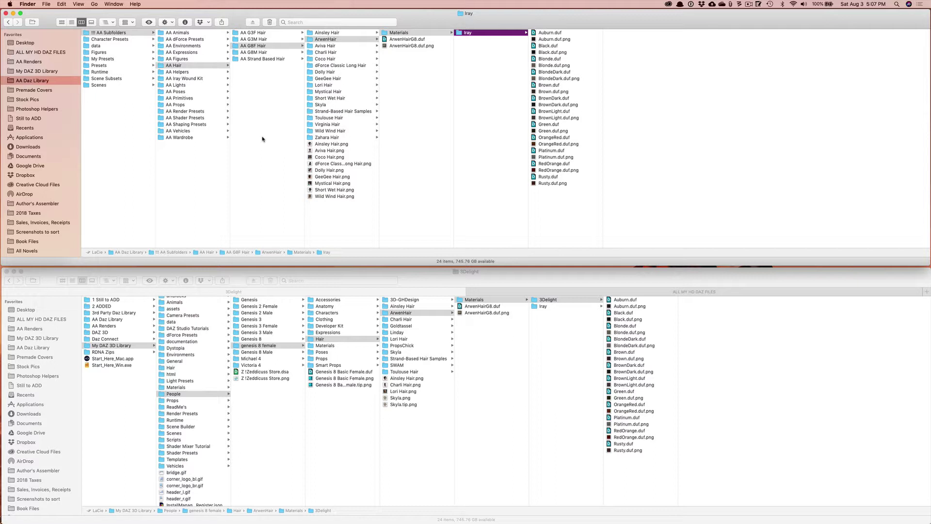
{"action": "left_click", "coordinate": [523, 292]}
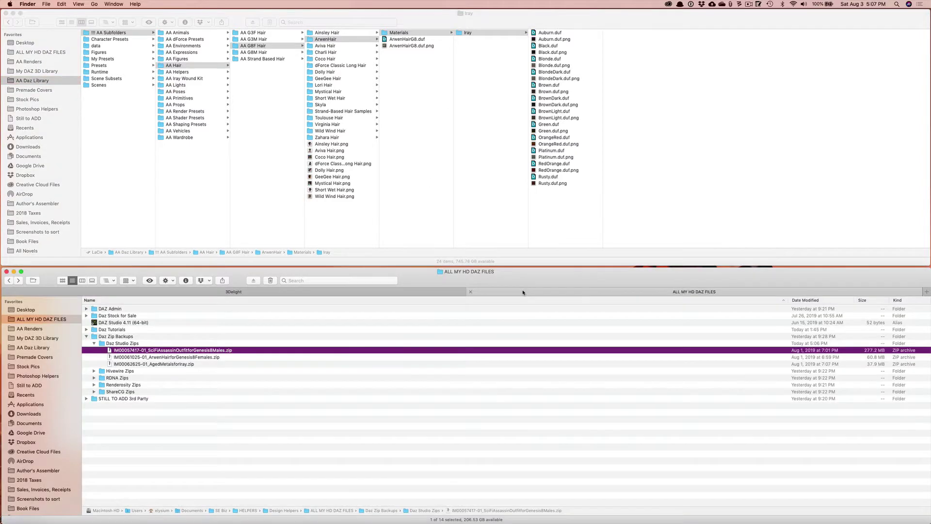
{"action": "left_click", "coordinate": [147, 364]}
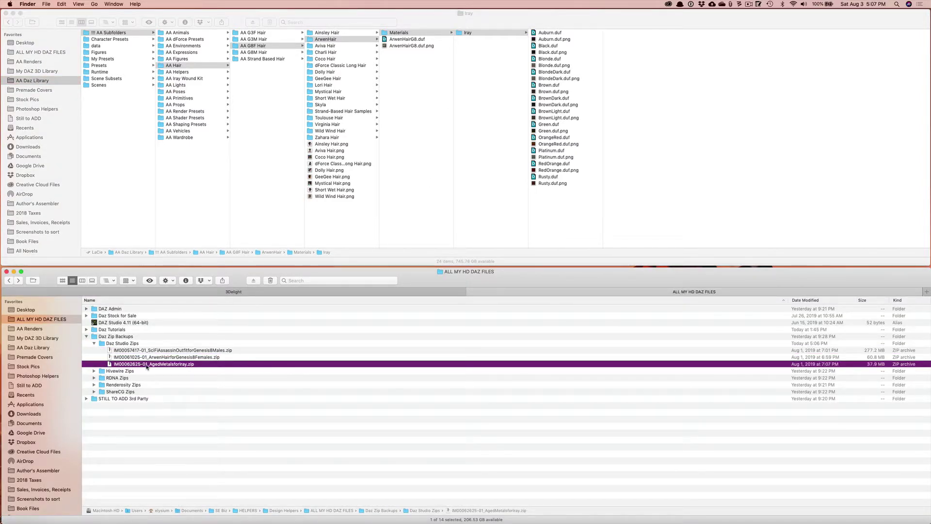
{"action": "double_click", "coordinate": [147, 365]}
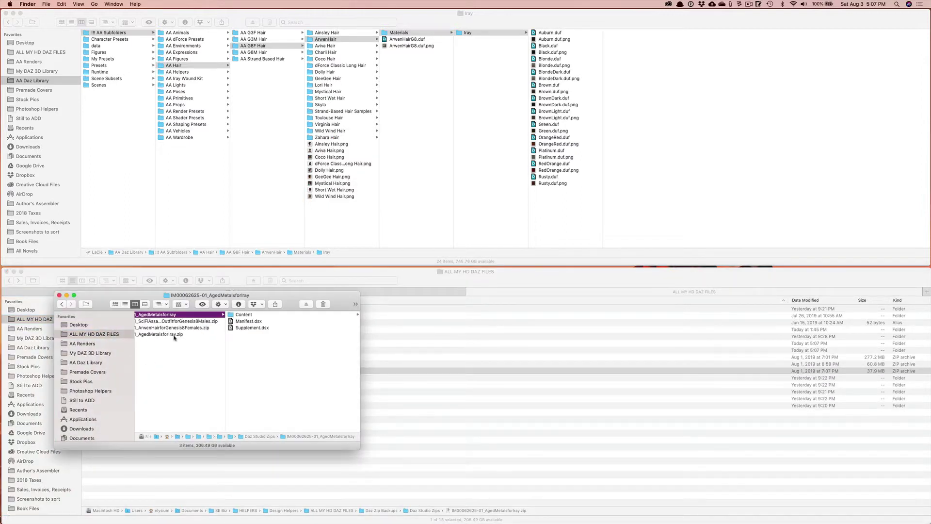
{"action": "scroll", "coordinate": [174, 338], "scroll_direction": "left", "scroll_amount": 5}
{"action": "scroll", "coordinate": [174, 338], "scroll_direction": "right", "scroll_amount": 5}
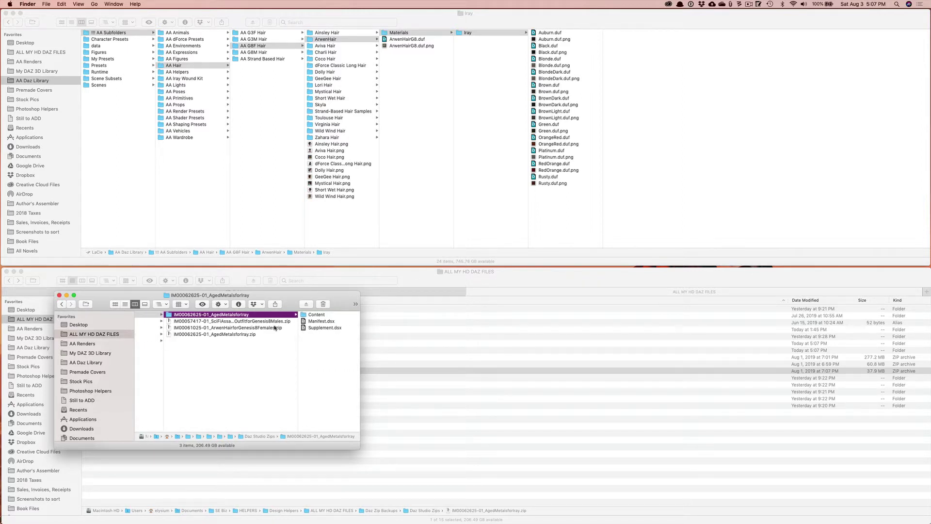
Copy the Runtime and Shader Presets folders from the extracted AgedMetalsforIray > Content folder into My DAZ 3D Library, merging all existing folders
{"action": "left_click", "coordinate": [322, 315]}
{"action": "left_click", "coordinate": [252, 322]}
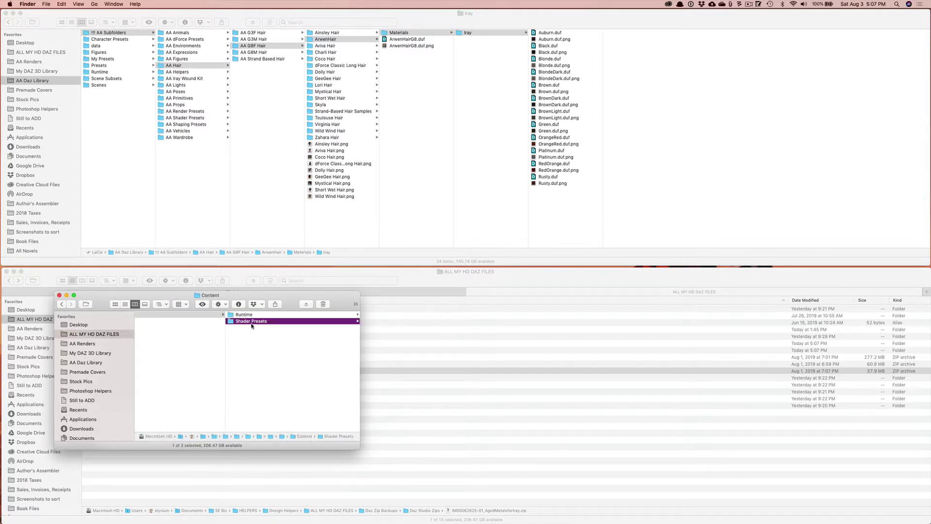
{"action": "left_click", "coordinate": [242, 315], "text": "shift"}
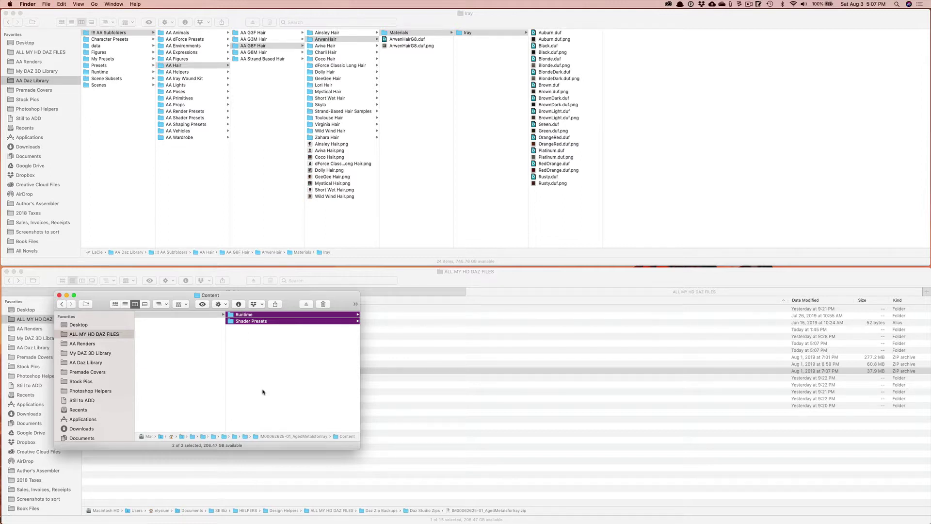
{"action": "scroll", "coordinate": [224, 381], "scroll_direction": "left", "scroll_amount": 3}
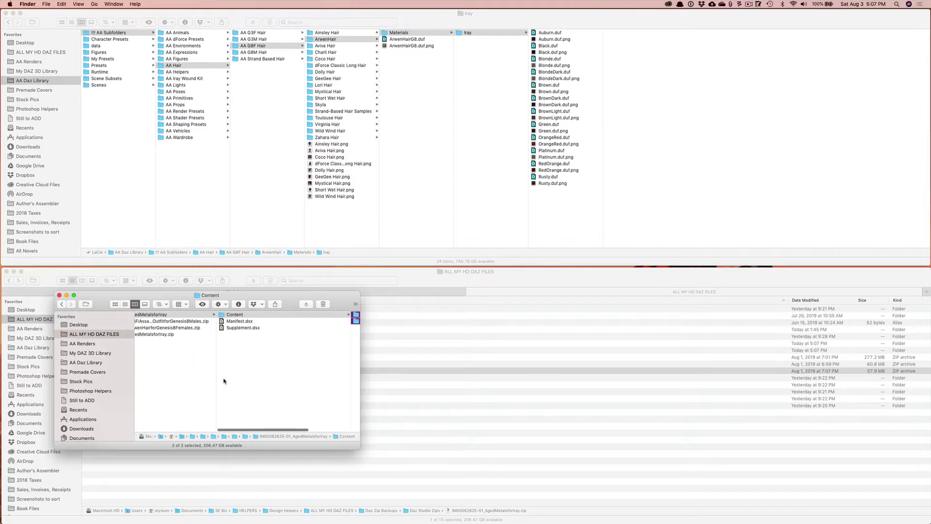
{"action": "scroll", "coordinate": [348, 360], "scroll_direction": "right", "scroll_amount": 3}
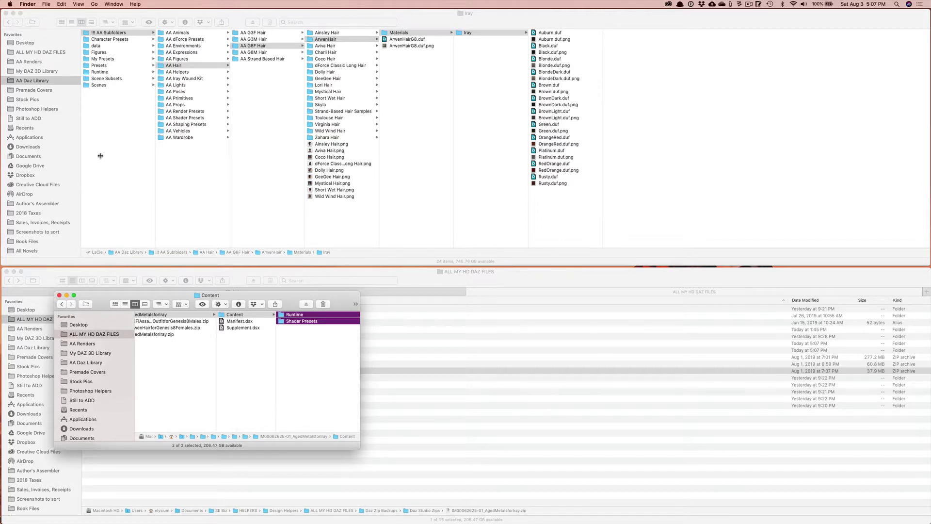
{"action": "left_click", "coordinate": [398, 293]}
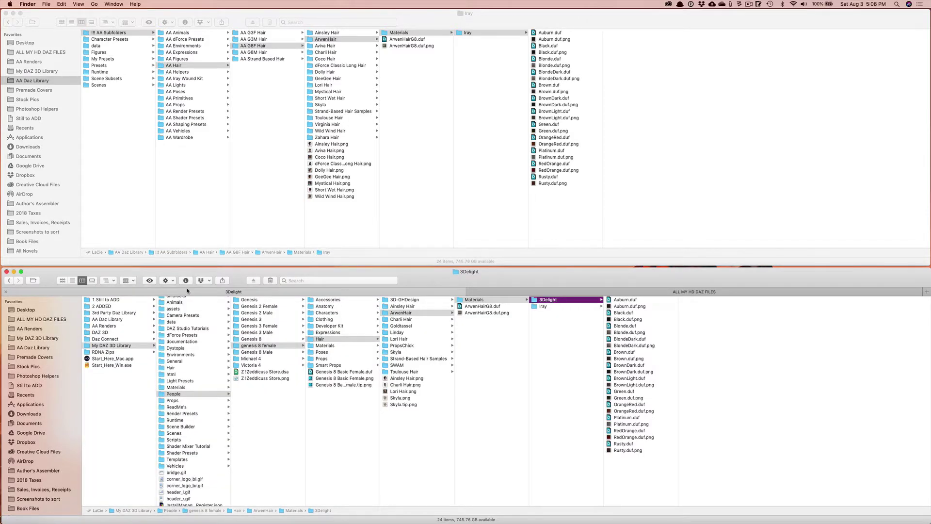
{"action": "left_click", "coordinate": [167, 295]}
{"action": "left_click", "coordinate": [167, 293]}
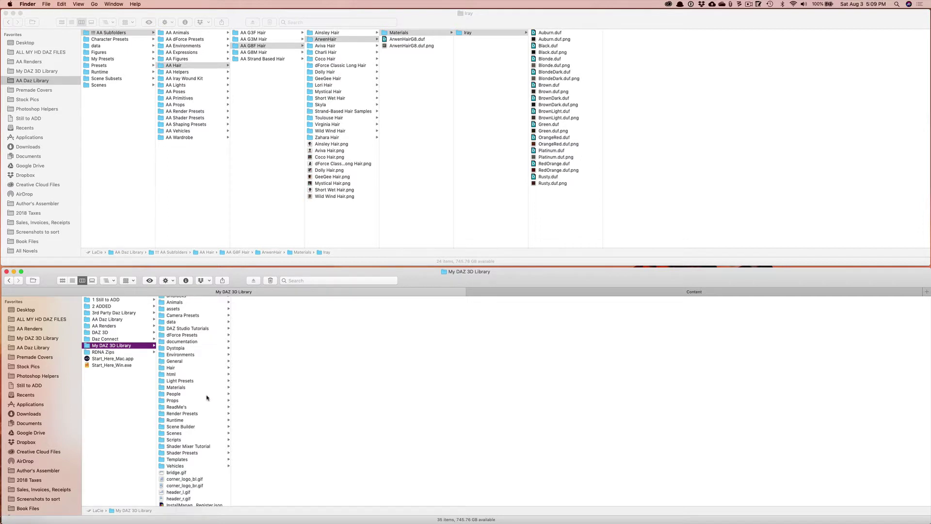
{"action": "key", "text": "super+v"}
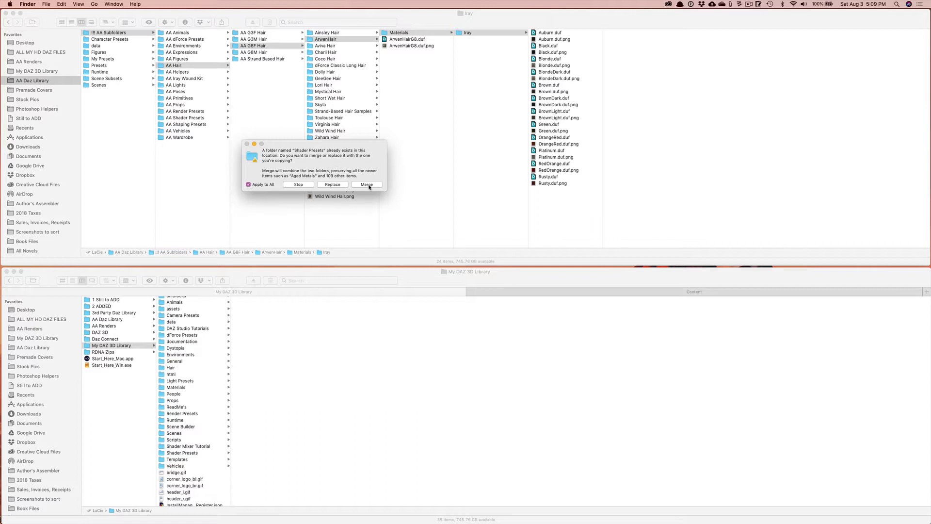
{"action": "left_click", "coordinate": [367, 185]}
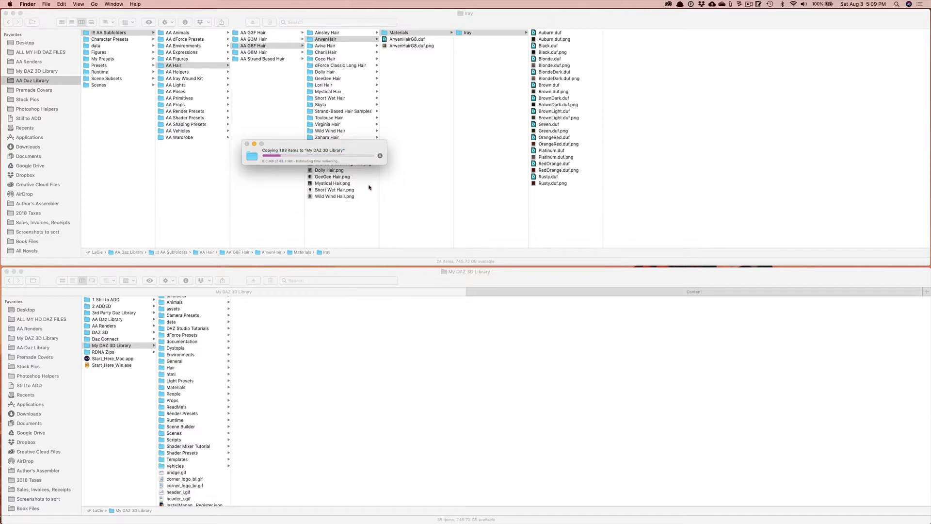
Copy the Aged Metals folder from My DAZ 3D Library > Shader Presets into AA Shader Presets > AA Metals Shaders
{"action": "left_click", "coordinate": [242, 346]}
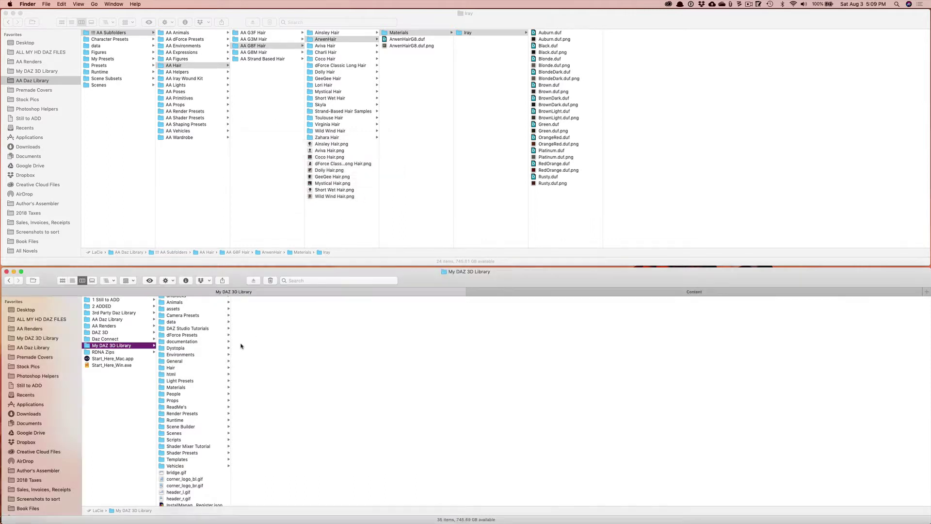
{"action": "left_click", "coordinate": [183, 453]}
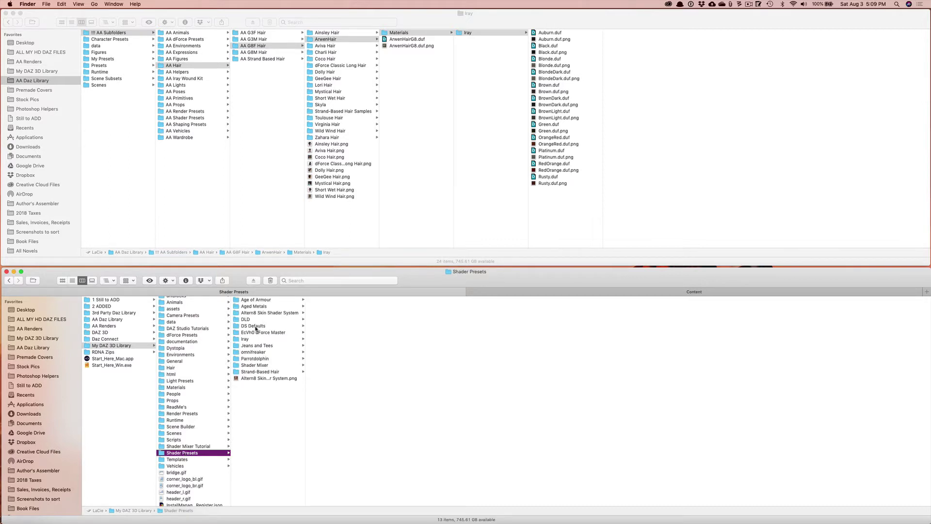
{"action": "left_click", "coordinate": [260, 306]}
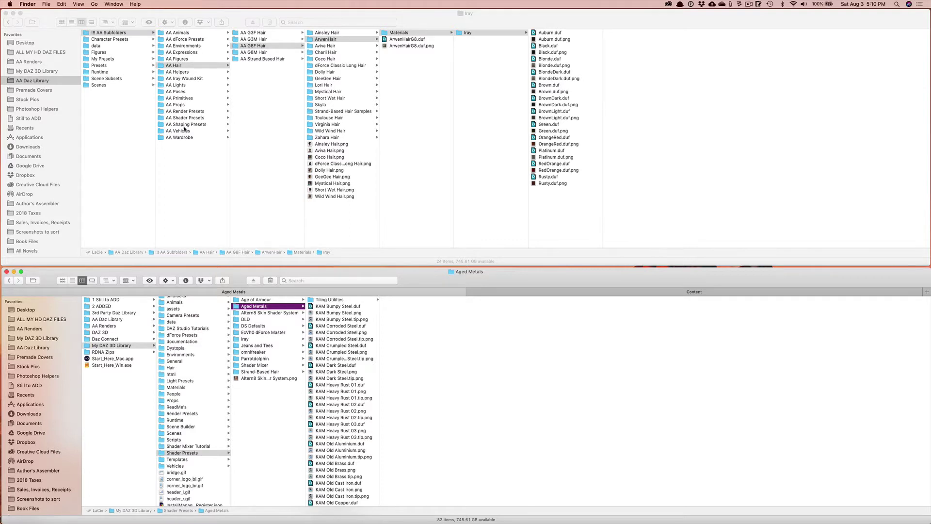
{"action": "left_click", "coordinate": [186, 118]}
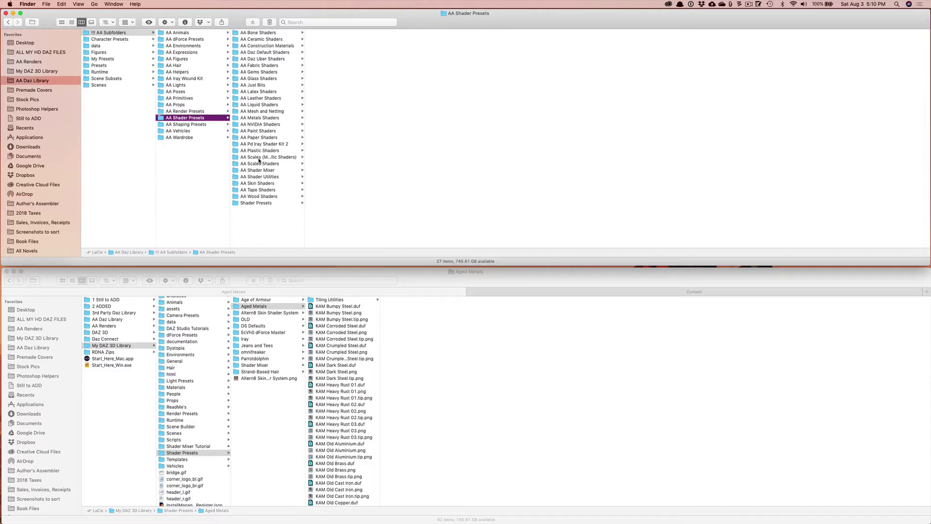
{"action": "left_click", "coordinate": [264, 118]}
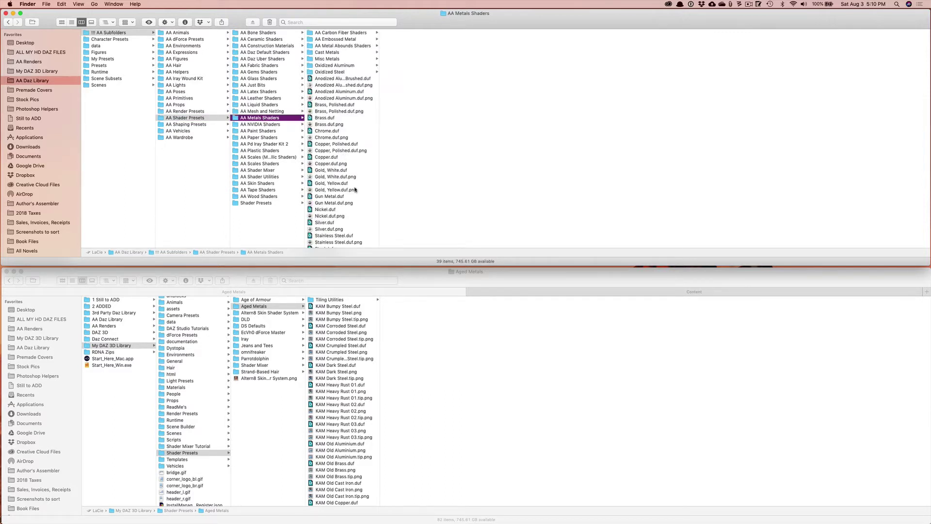
{"action": "key", "text": "super+v"}
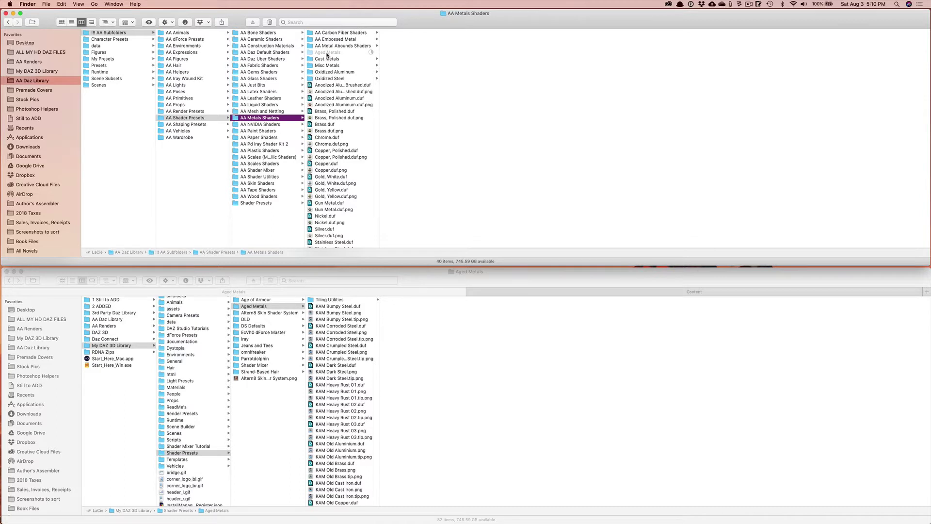
Examine the copied Aged Metals folder, including its Tiling Utilities subfolder and the KAM Tile 6x6 Iray.png preview
{"action": "left_click", "coordinate": [325, 53]}
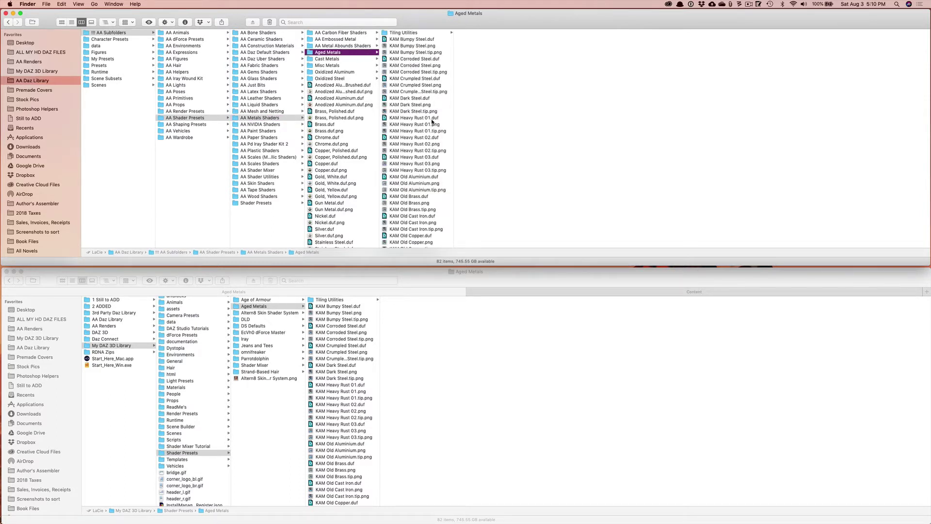
{"action": "scroll", "coordinate": [432, 122], "scroll_direction": "up", "scroll_amount": 3}
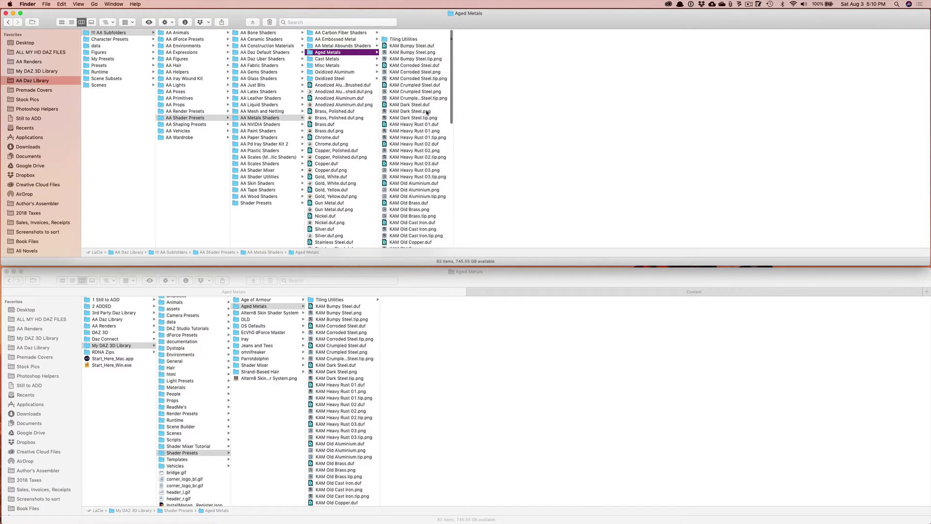
{"action": "left_click", "coordinate": [407, 33]}
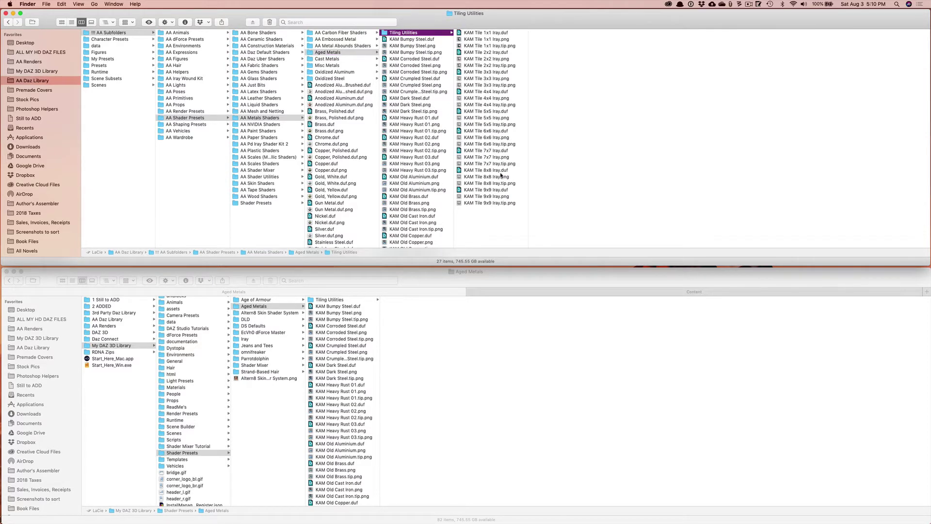
{"action": "left_click", "coordinate": [488, 151]}
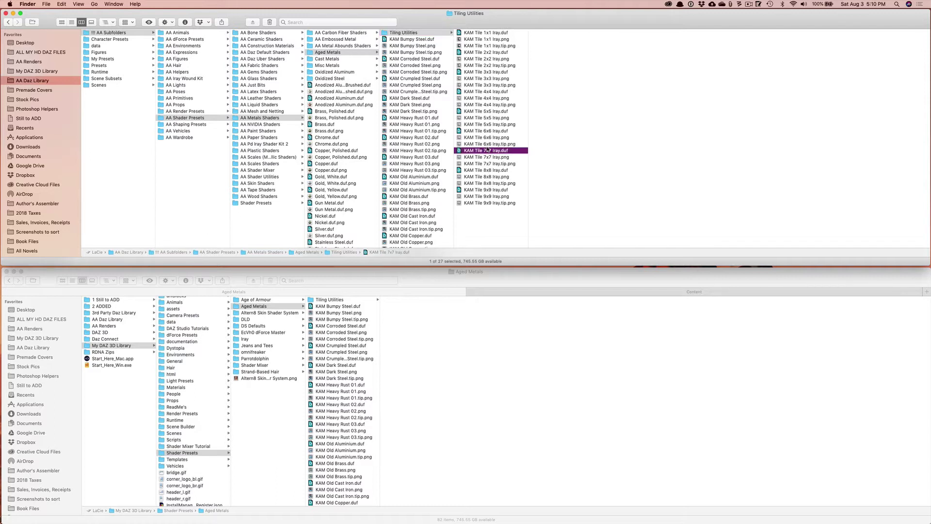
{"action": "left_click", "coordinate": [487, 138]}
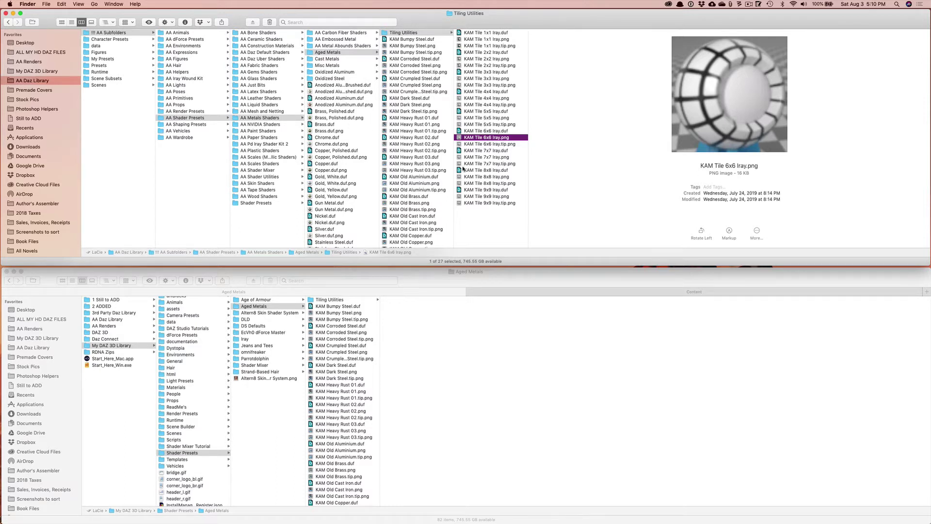
{"action": "left_click", "coordinate": [489, 217]}
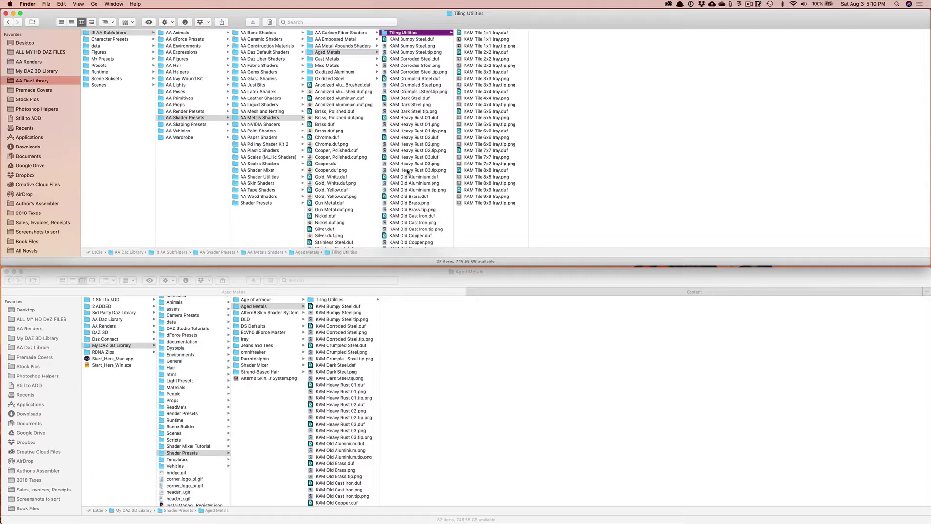
{"action": "scroll", "coordinate": [405, 174], "scroll_direction": "down", "scroll_amount": 5}
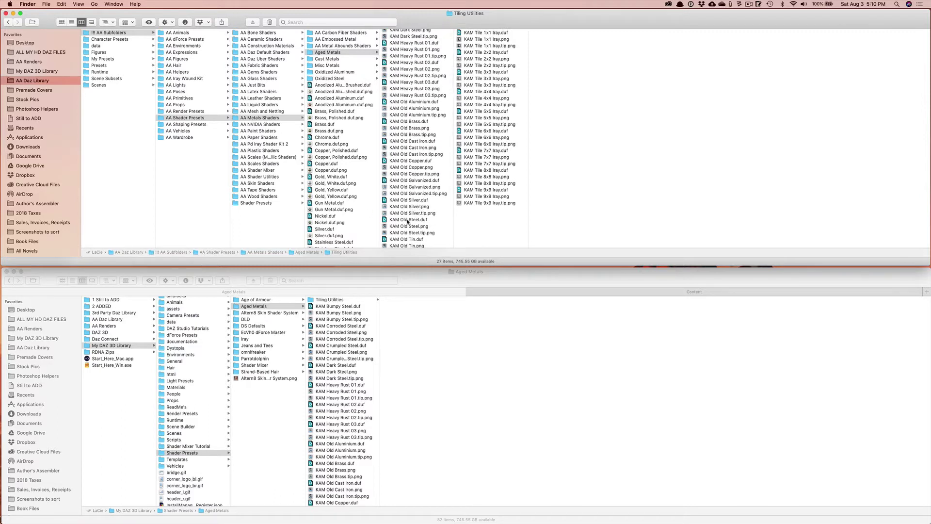
{"action": "scroll", "coordinate": [419, 77], "scroll_direction": "up", "scroll_amount": 1}
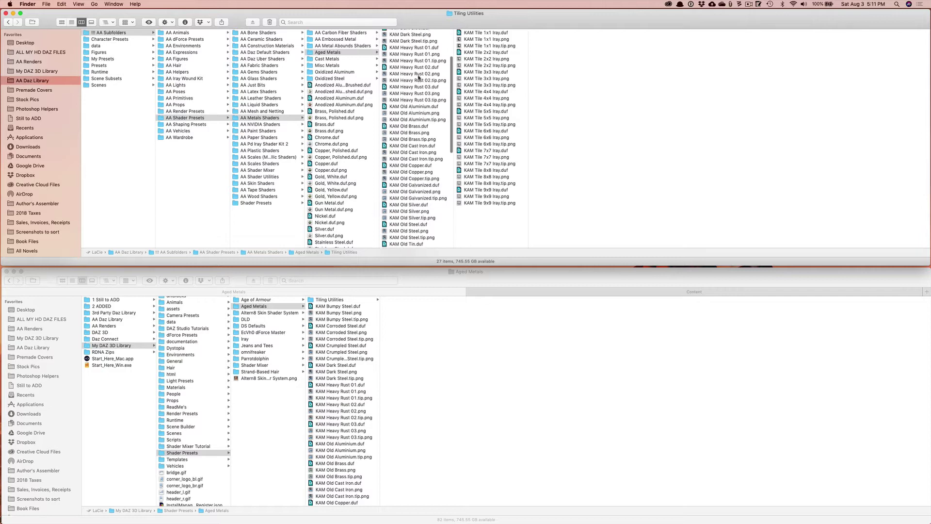
{"action": "scroll", "coordinate": [417, 83], "scroll_direction": "up", "scroll_amount": 5}
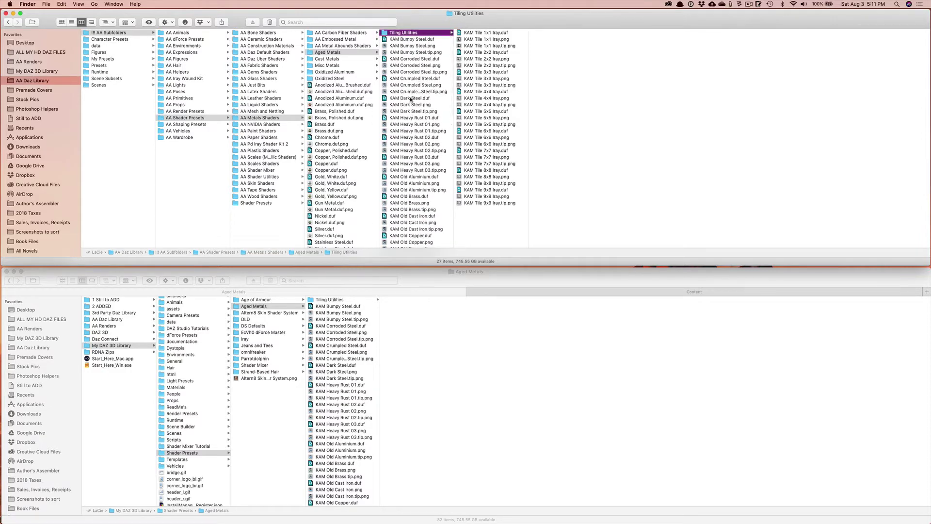
{"action": "scroll", "coordinate": [410, 110], "scroll_direction": "up", "scroll_amount": 3}
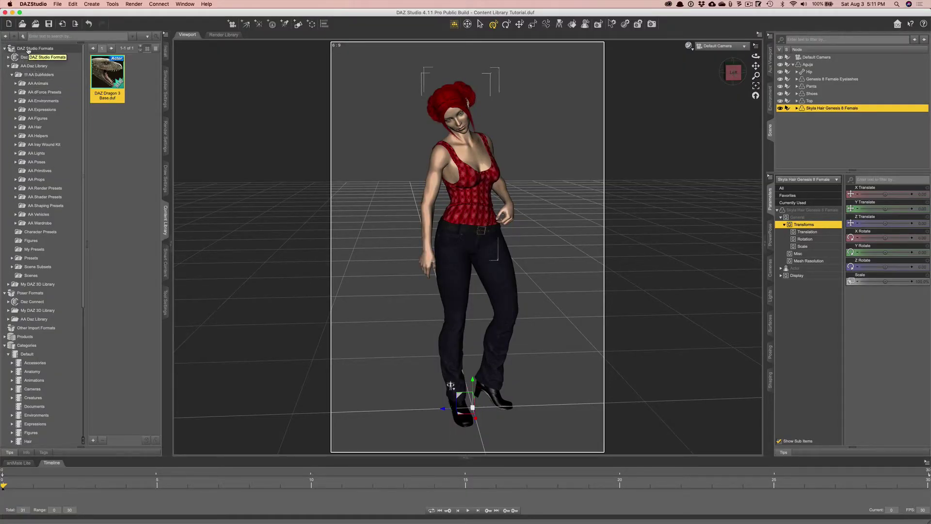
Switch to DAZ Studio and collapse the entire Content Library folder tree
{"action": "left_click", "coordinate": [8, 66]}
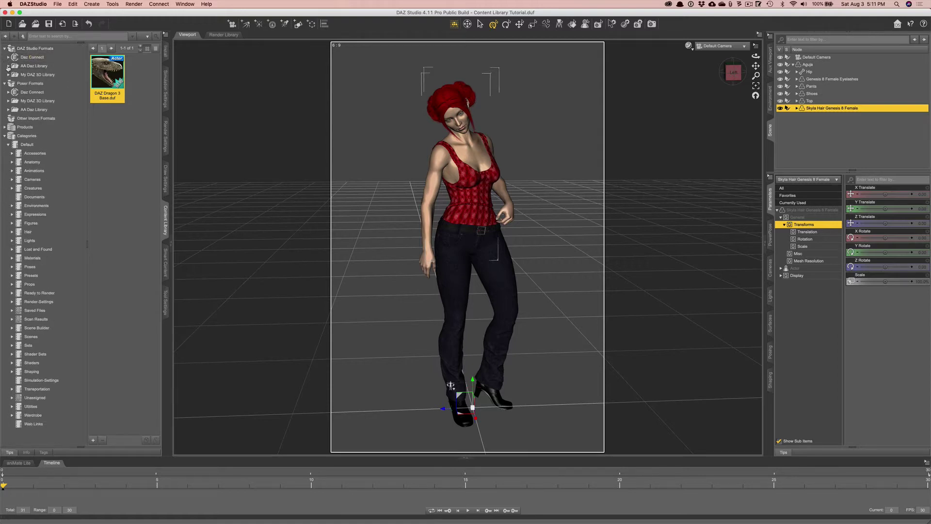
{"action": "left_click", "coordinate": [21, 49]}
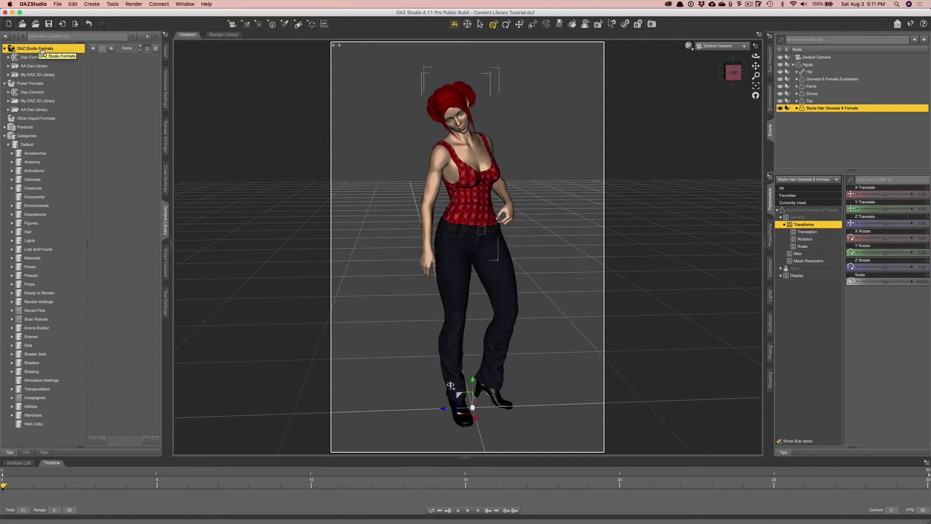
{"action": "right_click", "coordinate": [42, 51]}
{"action": "left_click", "coordinate": [57, 68]}
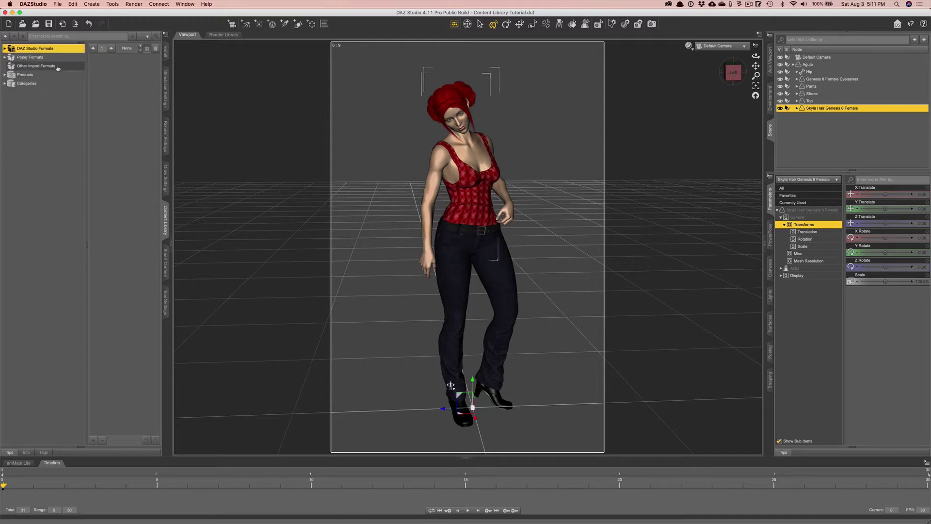
Expand DAZ Studio Formats > AA Daz Library > !!! AA Subfolders in the Content Library
{"action": "left_click", "coordinate": [5, 49]}
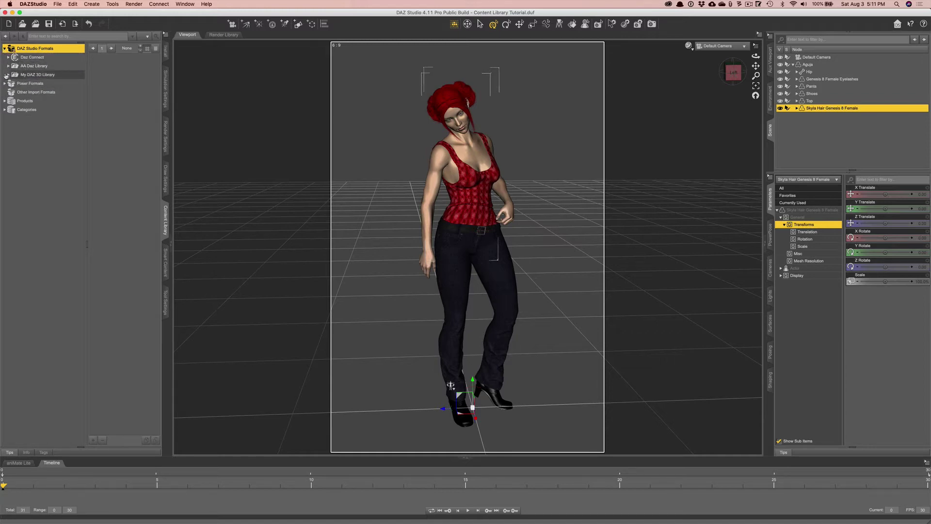
{"action": "left_click", "coordinate": [8, 65]}
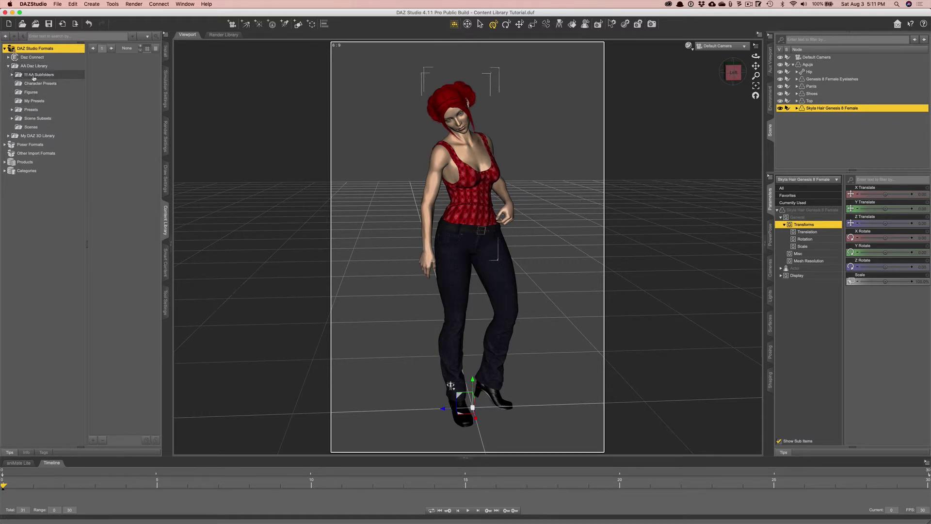
{"action": "left_click", "coordinate": [12, 75]}
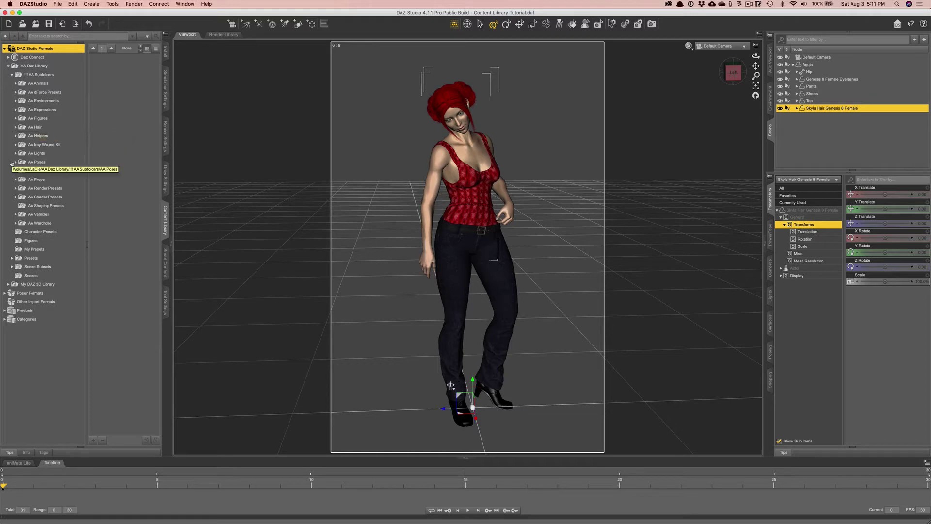
Expand AA Shader Presets > AA Metals Shaders in the Content Library and display the shaders in its Aged Metals folder
{"action": "left_click", "coordinate": [18, 199]}
{"action": "left_click", "coordinate": [16, 197]}
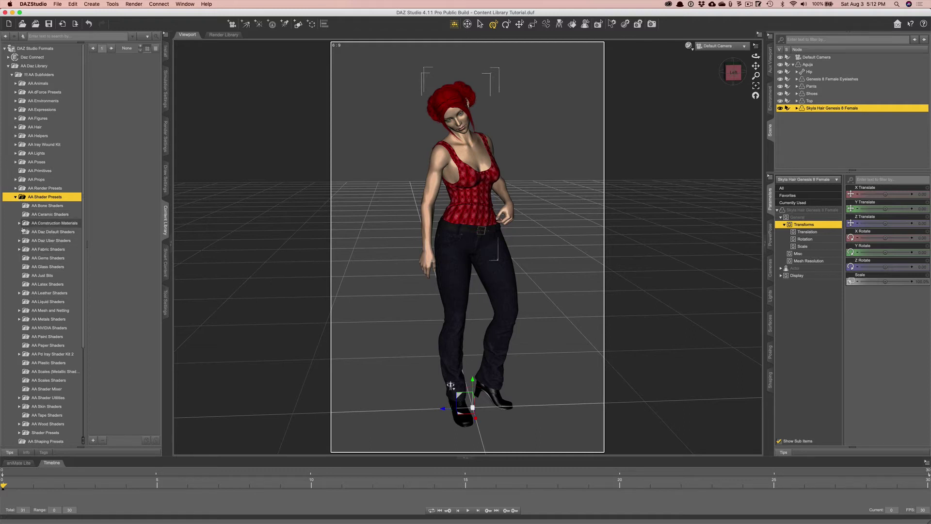
{"action": "left_click", "coordinate": [19, 319]}
{"action": "scroll", "coordinate": [47, 203], "scroll_direction": "down", "scroll_amount": 5}
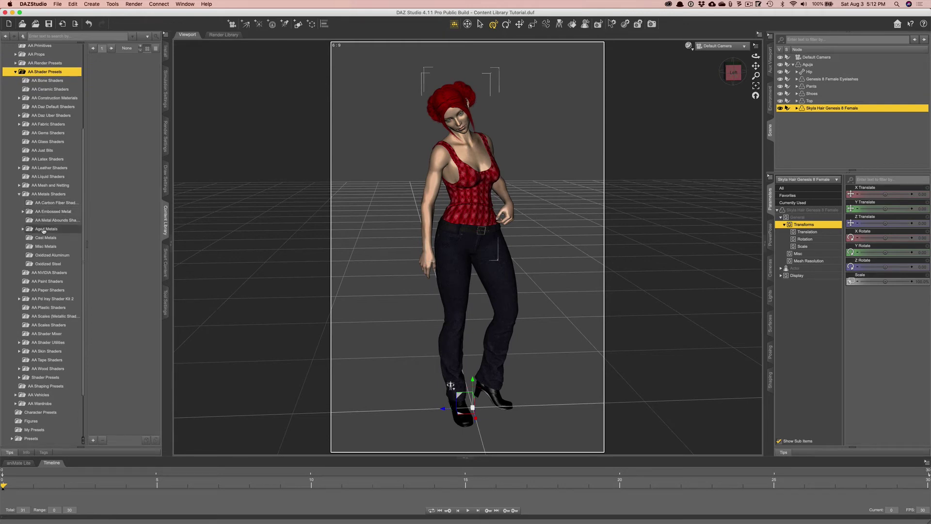
{"action": "left_click", "coordinate": [23, 230]}
{"action": "left_click", "coordinate": [50, 230]}
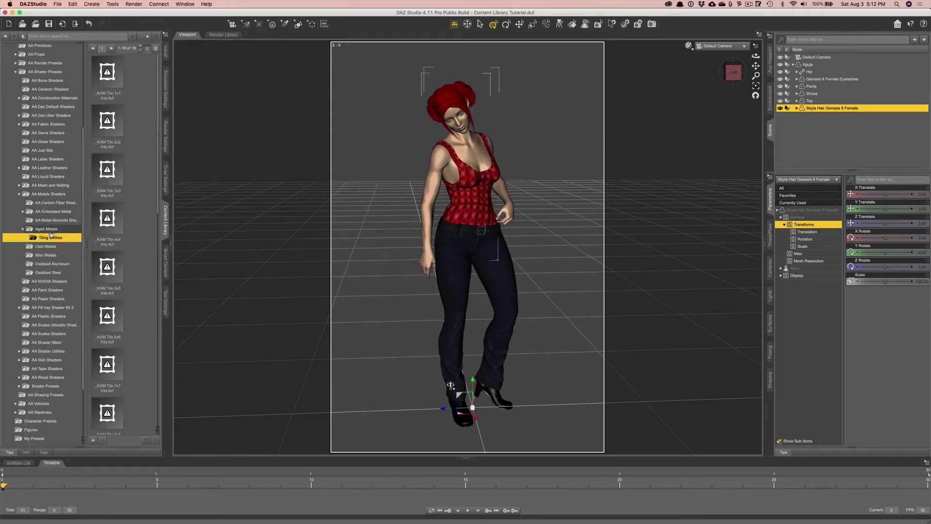
{"action": "scroll", "coordinate": [109, 257], "scroll_direction": "up", "scroll_amount": 10}
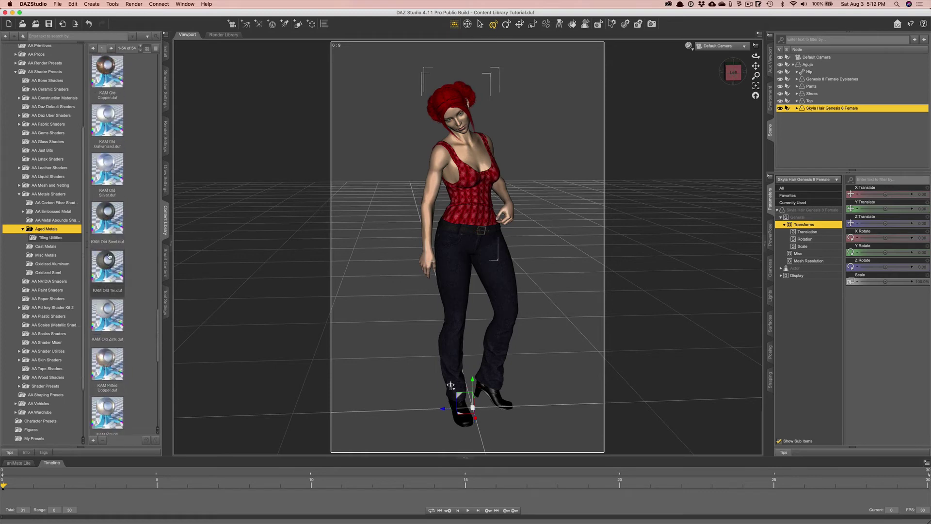
{"action": "scroll", "coordinate": [109, 257], "scroll_direction": "up", "scroll_amount": 3}
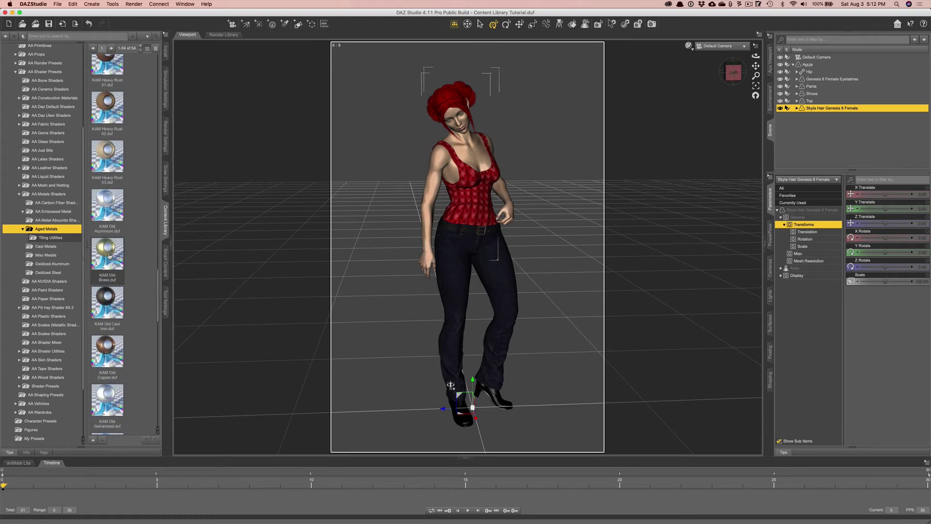
Apply the KAM Heavy Rust 03 shader to the Top's tshirt surface and set the viewport draw style to NVIDIA Iray
{"action": "left_click", "coordinate": [107, 202]}
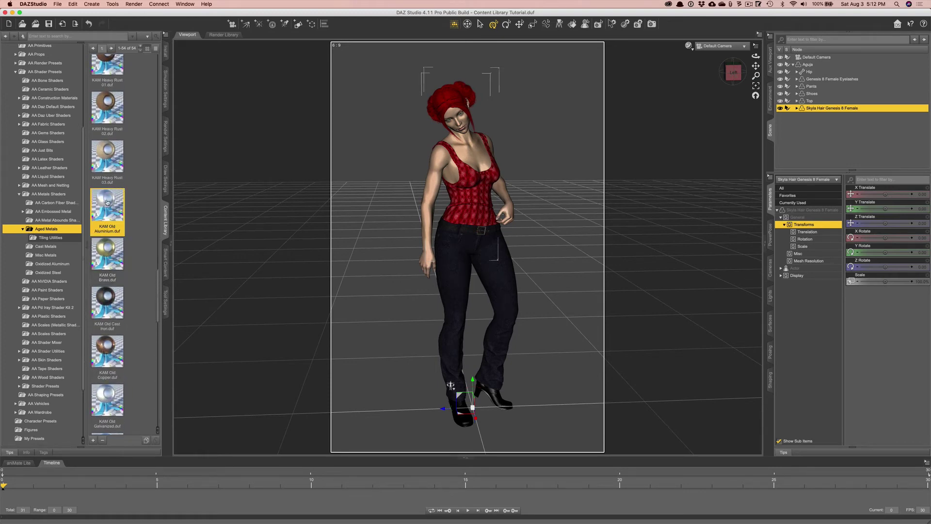
{"action": "left_click_drag", "start_coordinate": [107, 167], "coordinate": [478, 204]}
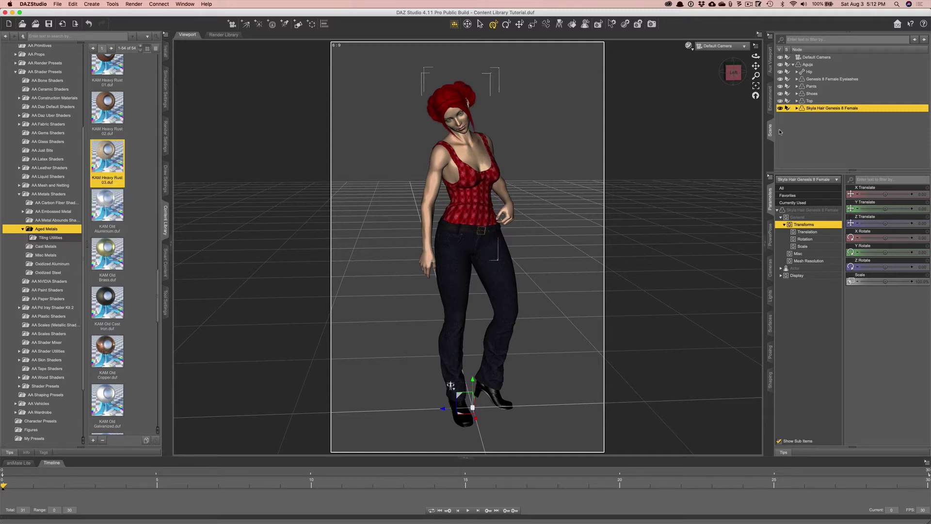
{"action": "left_click", "coordinate": [808, 101]}
{"action": "left_click", "coordinate": [770, 323]}
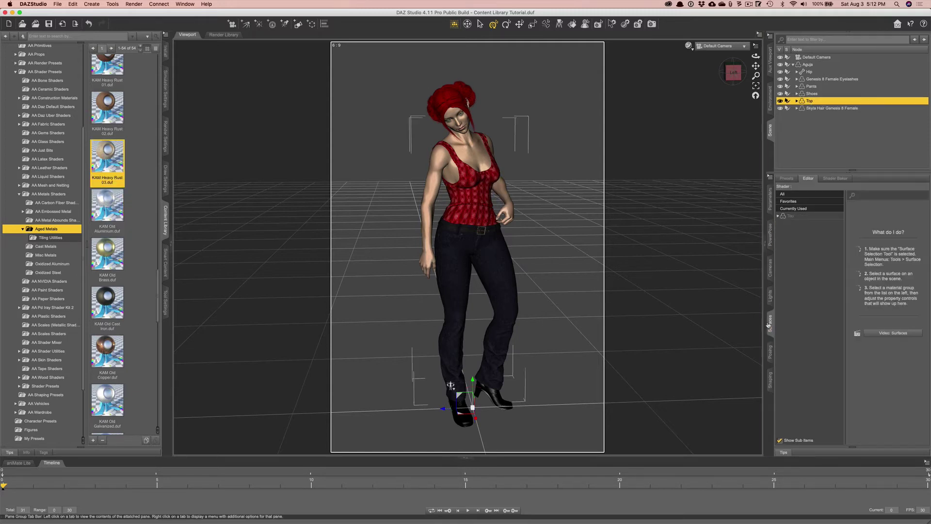
{"action": "left_click", "coordinate": [806, 178]}
{"action": "left_click", "coordinate": [778, 216]}
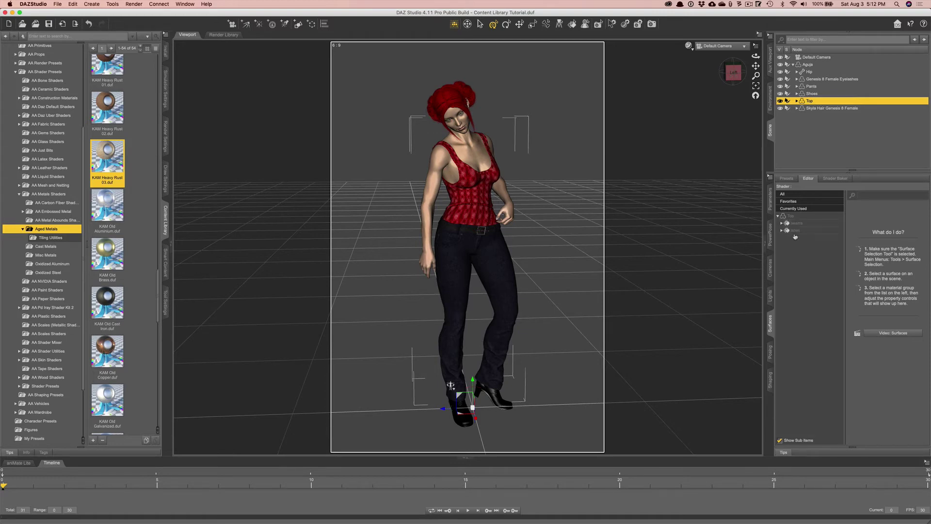
{"action": "left_click", "coordinate": [795, 231]}
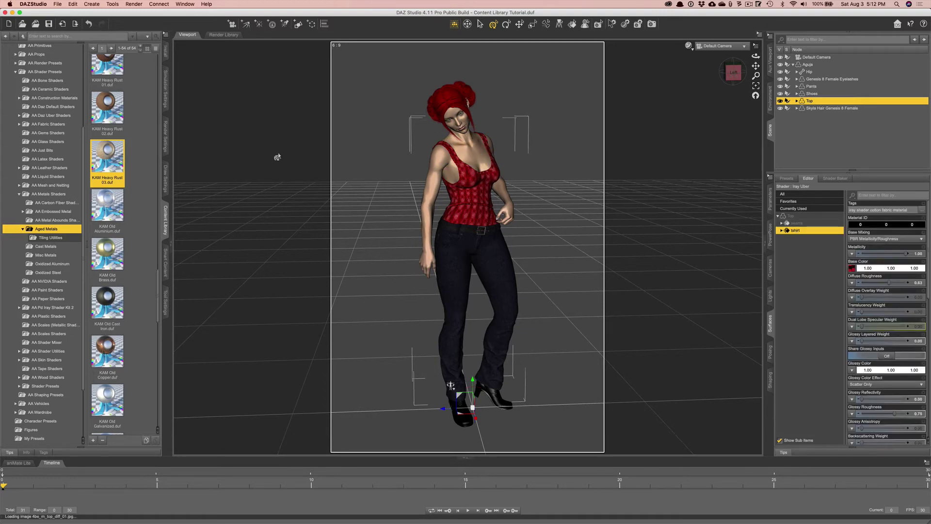
{"action": "double_click", "coordinate": [105, 154]}
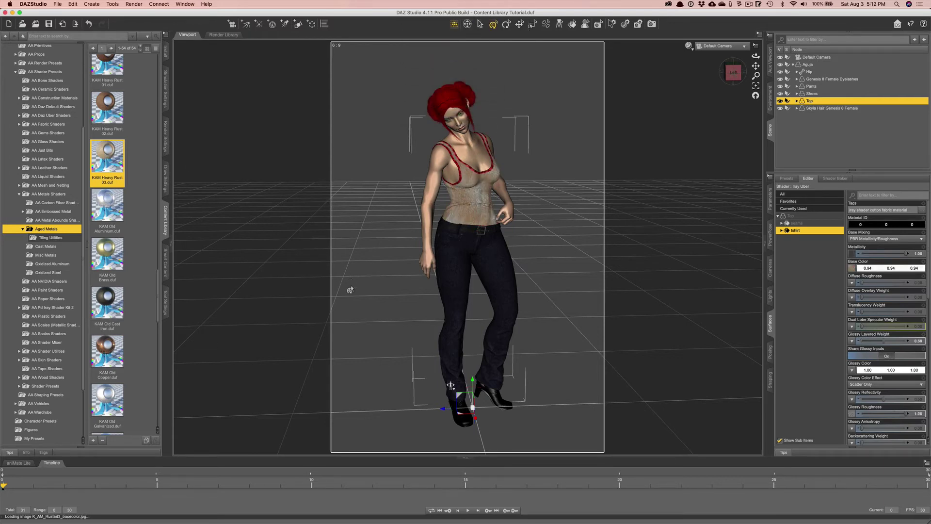
{"action": "left_click", "coordinate": [688, 46]}
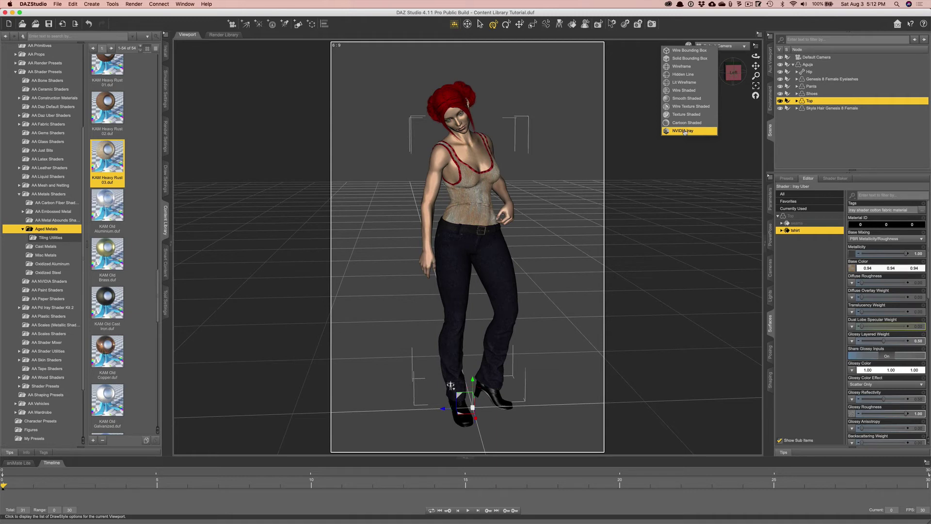
{"action": "left_click", "coordinate": [683, 131]}
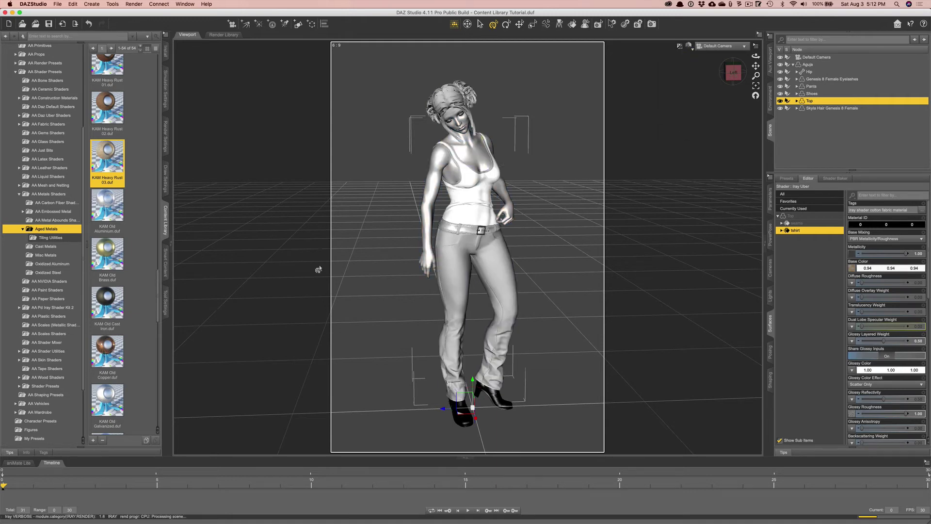
Delete the Aged Metals files lacking preview thumbnails, from _KAM Bumpy Steel.duf through _KAM Worn Gold 02.duf
{"action": "scroll", "coordinate": [137, 175], "scroll_direction": "up", "scroll_amount": 10}
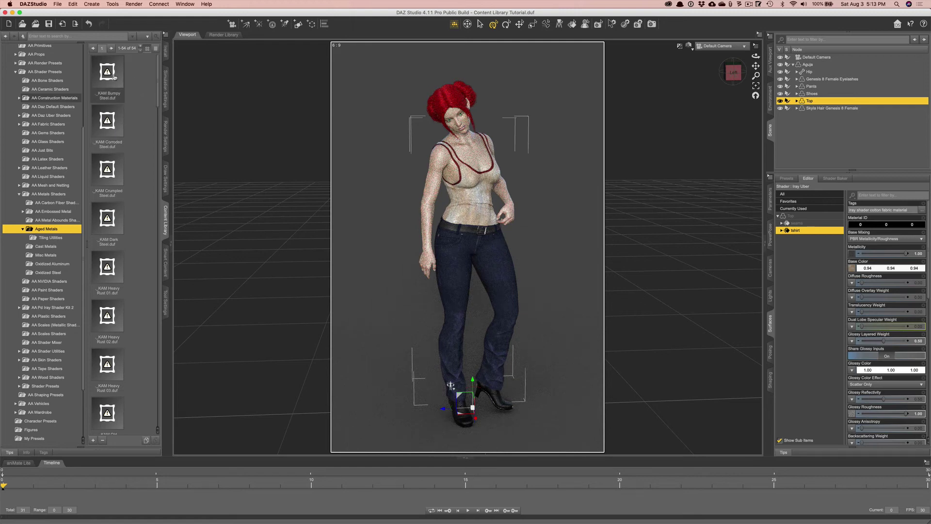
{"action": "left_click_drag", "start_coordinate": [132, 78], "coordinate": [86, 282]}
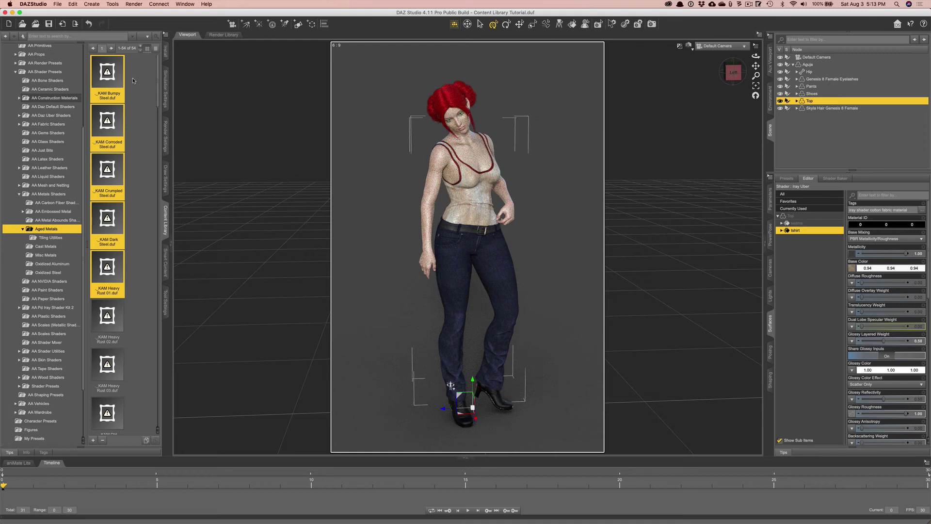
{"action": "scroll", "coordinate": [140, 151], "scroll_direction": "down", "scroll_amount": 10}
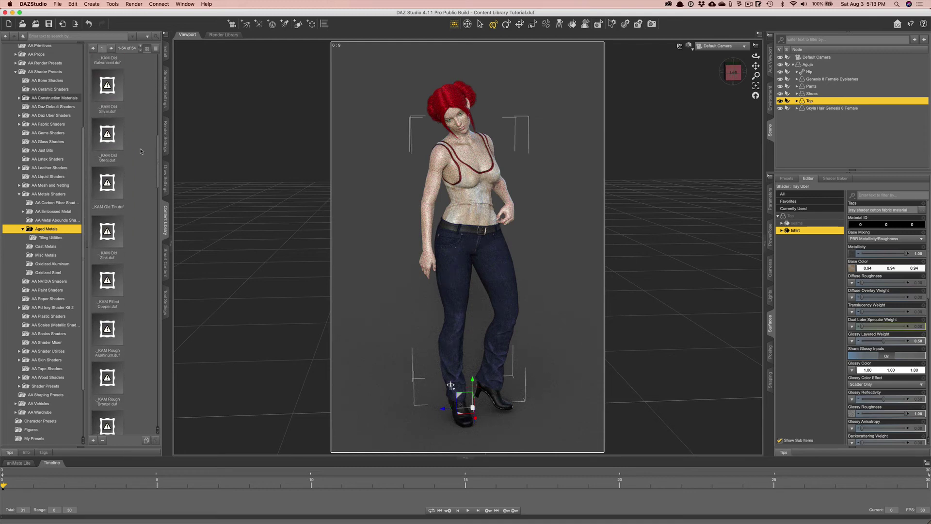
{"action": "scroll", "coordinate": [141, 151], "scroll_direction": "down", "scroll_amount": 8}
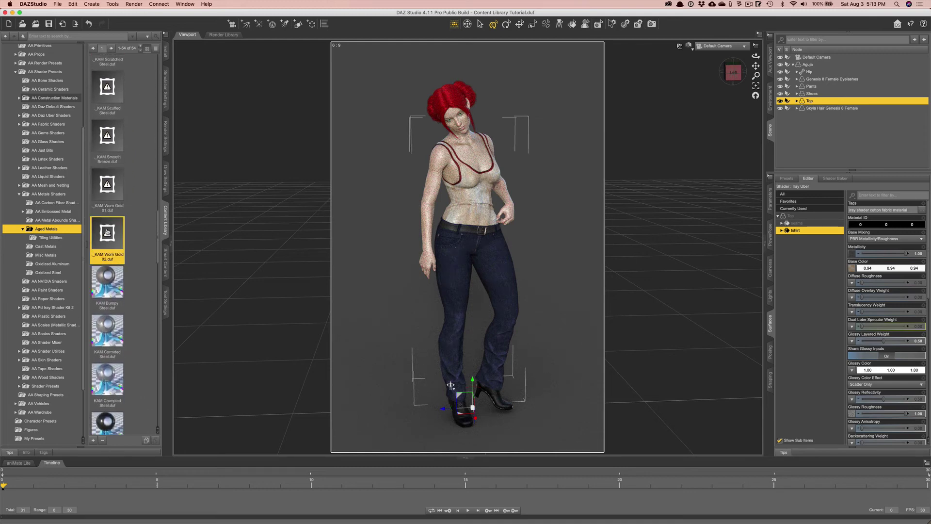
{"action": "left_click", "coordinate": [103, 73], "text": "shift"}
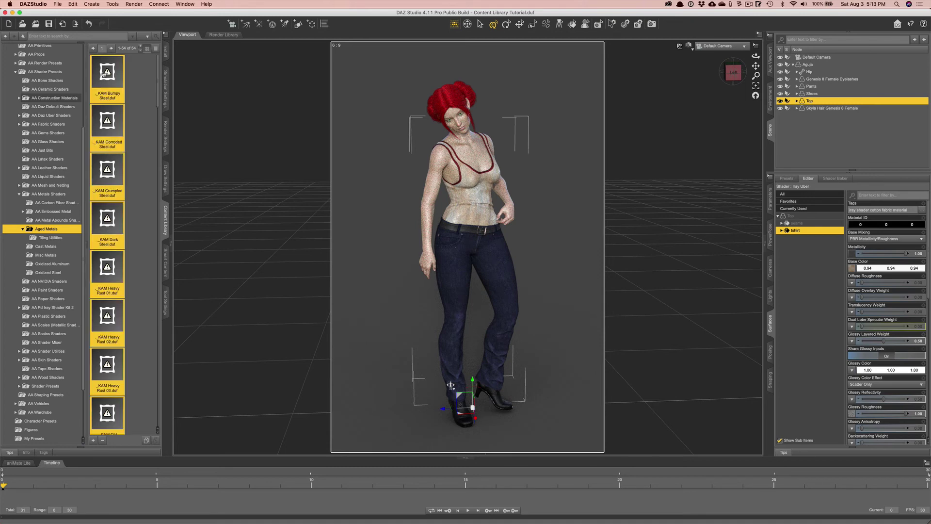
{"action": "right_click", "coordinate": [103, 74]}
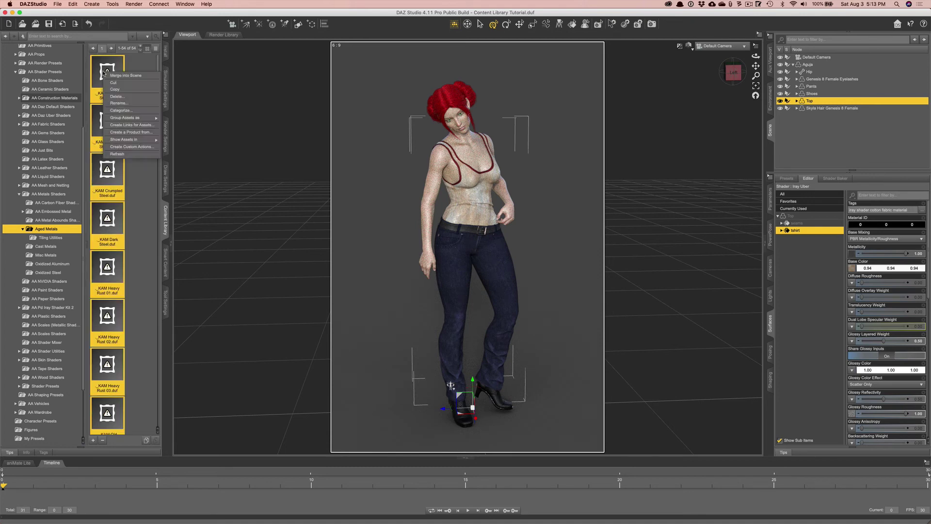
{"action": "left_click", "coordinate": [120, 101]}
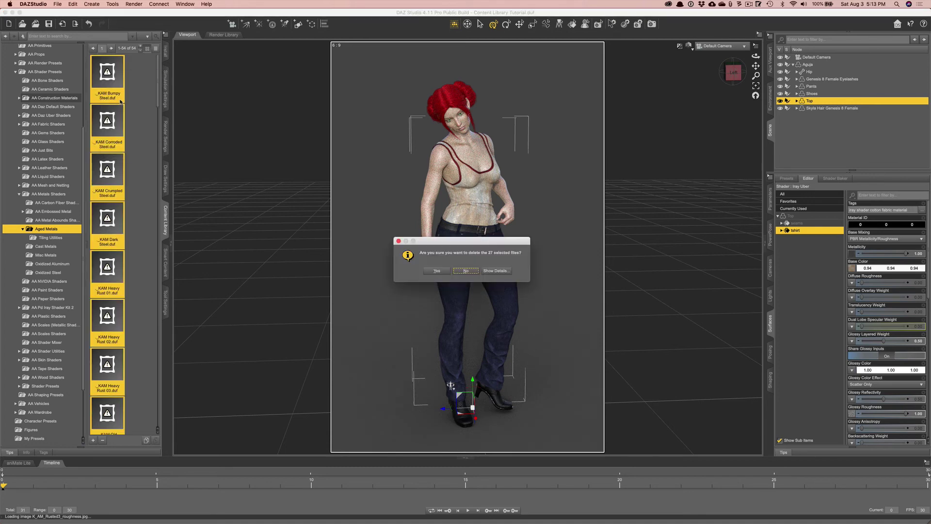
{"action": "left_click", "coordinate": [436, 272]}
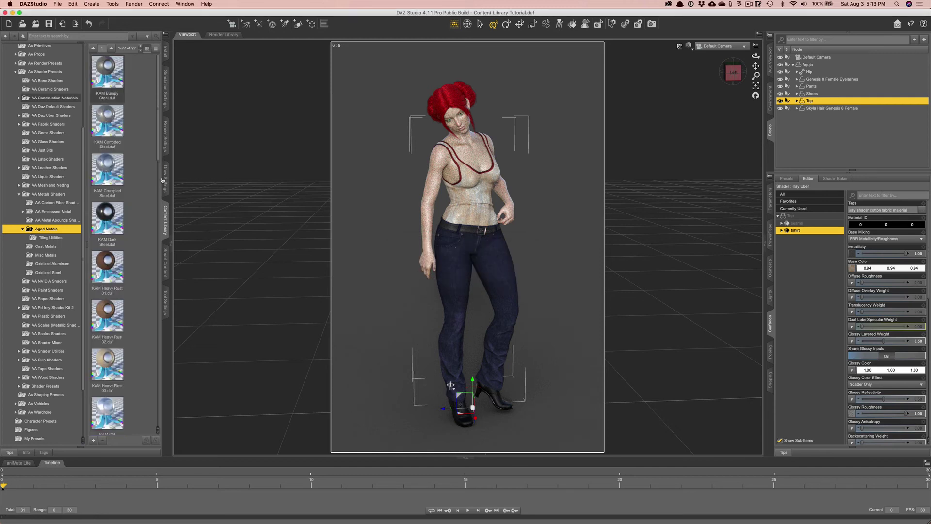
{"action": "scroll", "coordinate": [132, 191], "scroll_direction": "down", "scroll_amount": 10}
{"action": "scroll", "coordinate": [132, 191], "scroll_direction": "up", "scroll_amount": 10}
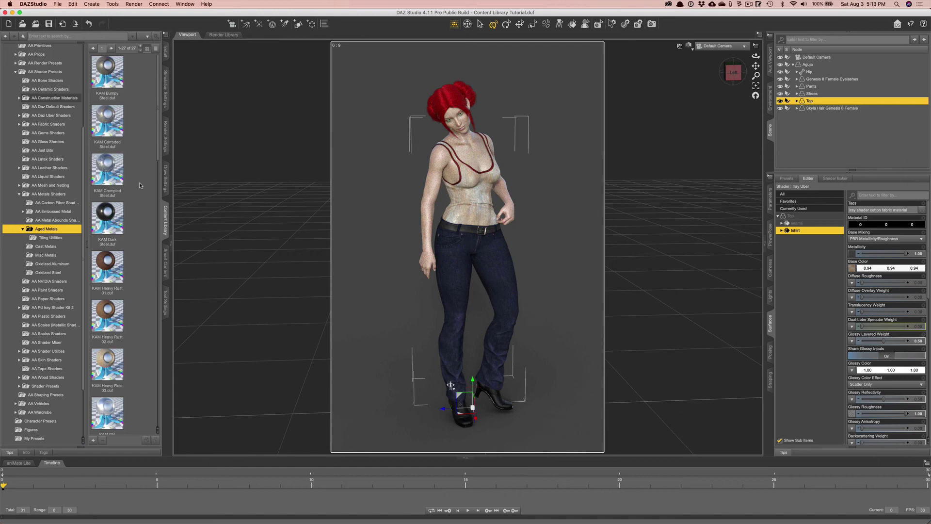
{"action": "scroll", "coordinate": [139, 182], "scroll_direction": "down", "scroll_amount": 1}
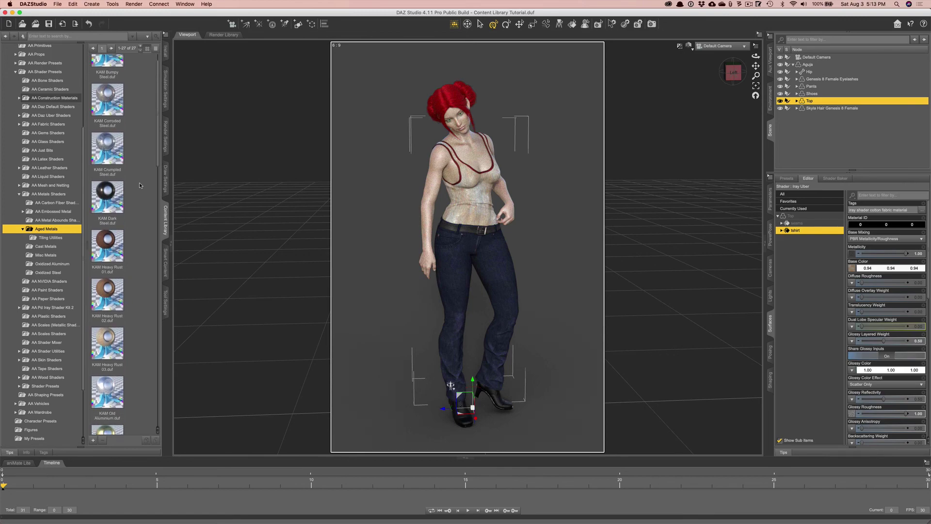